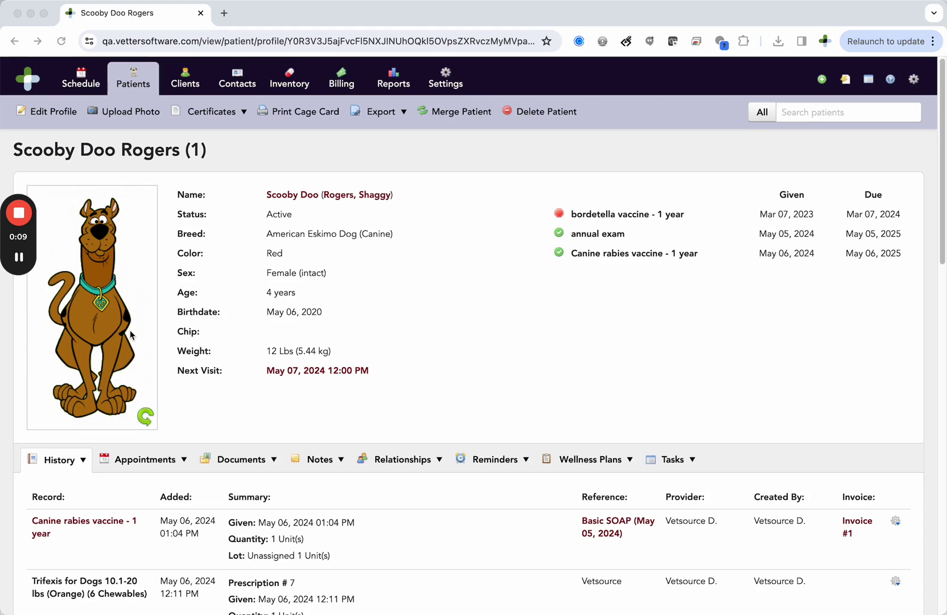
- Scroll the prescription history and select the Trifexis for Dogs entry and its dosing instructions
scroll(130, 335, "down", 4)
scroll(130, 335, "down", 3)
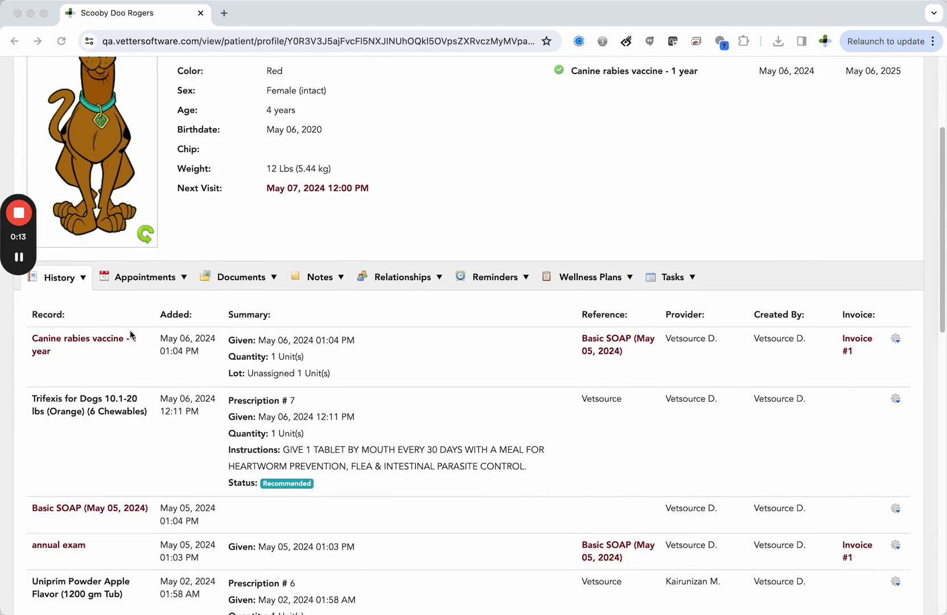
scroll(130, 335, "down", 2)
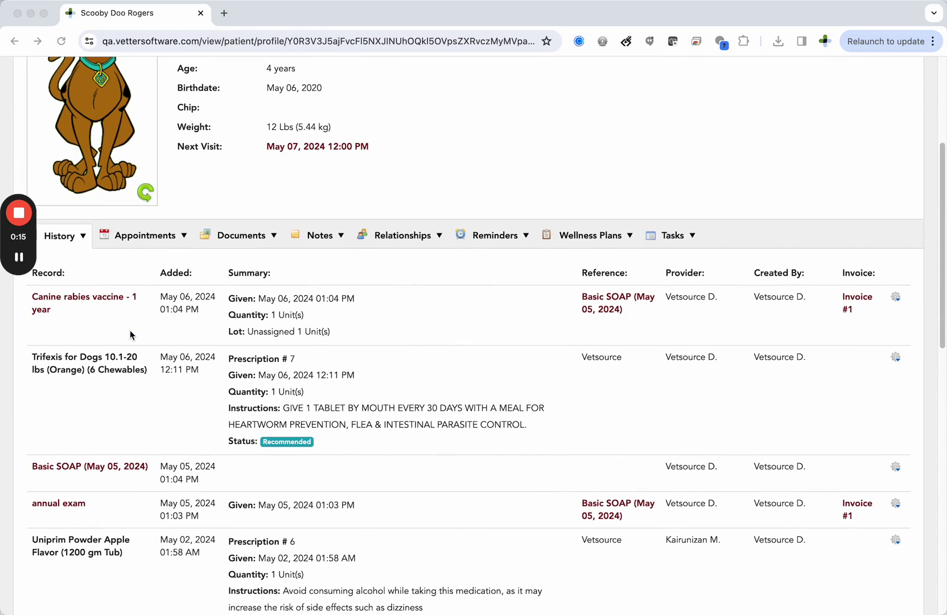
scroll(131, 334, "down", 4)
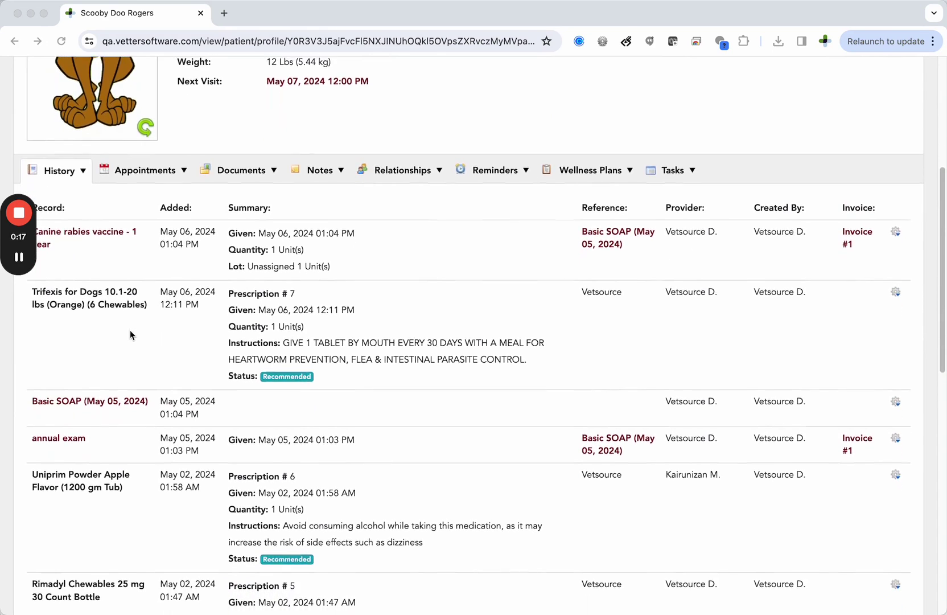
scroll(130, 335, "down", 1)
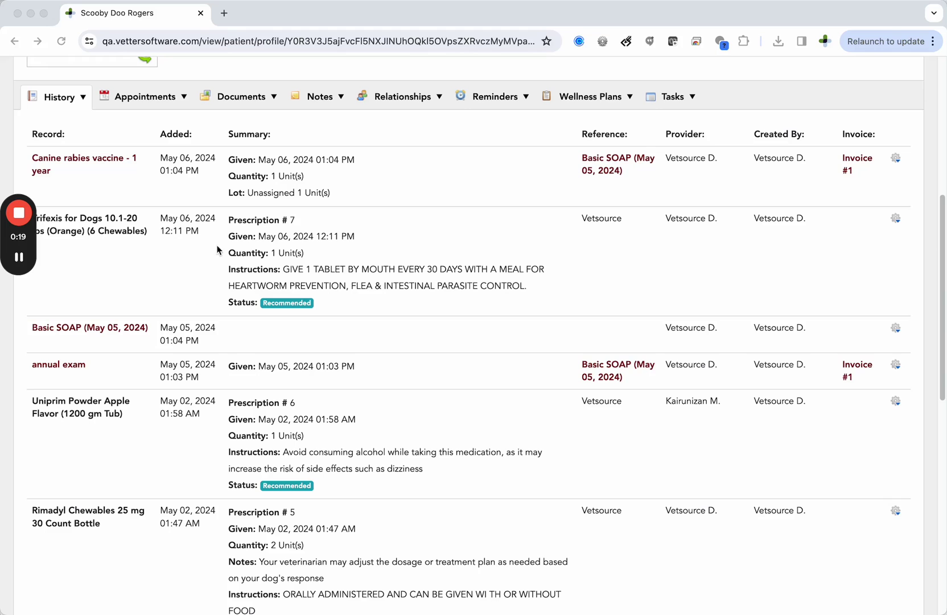
scroll(197, 369, "down", 3)
scroll(197, 369, "up", 4)
scroll(162, 262, "down", 1)
left_click(107, 190)
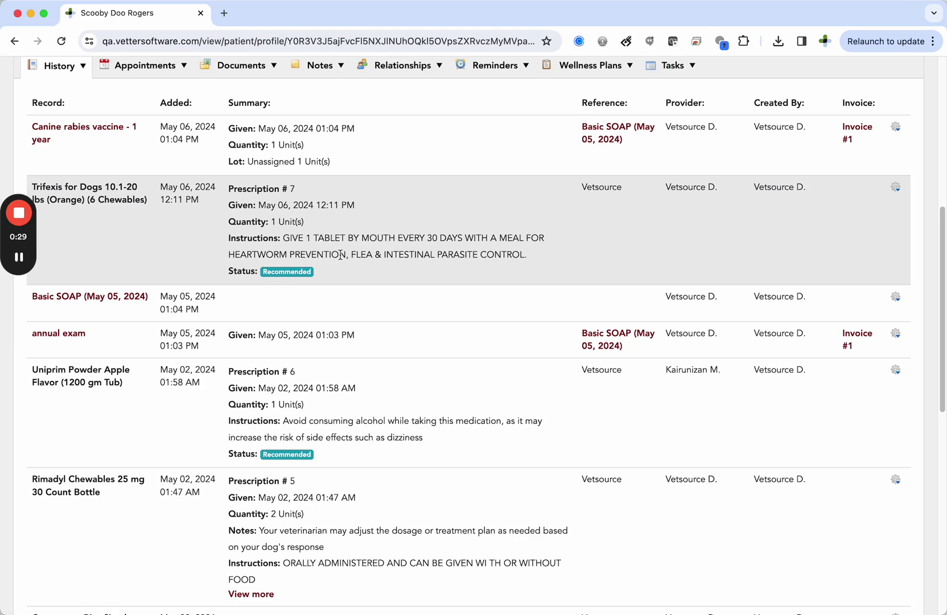
left_click_drag(340, 255, 310, 238)
left_click(288, 219)
- Expand the Rimadyl prescription to reveal its In Fulfillment status
scroll(276, 368, "down", 3)
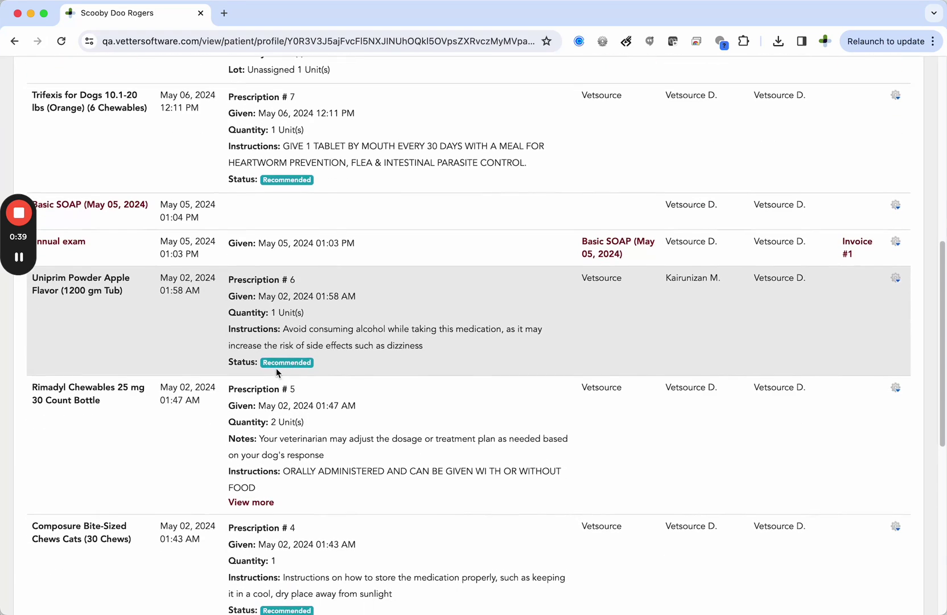
scroll(278, 372, "down", 1)
left_click(256, 478)
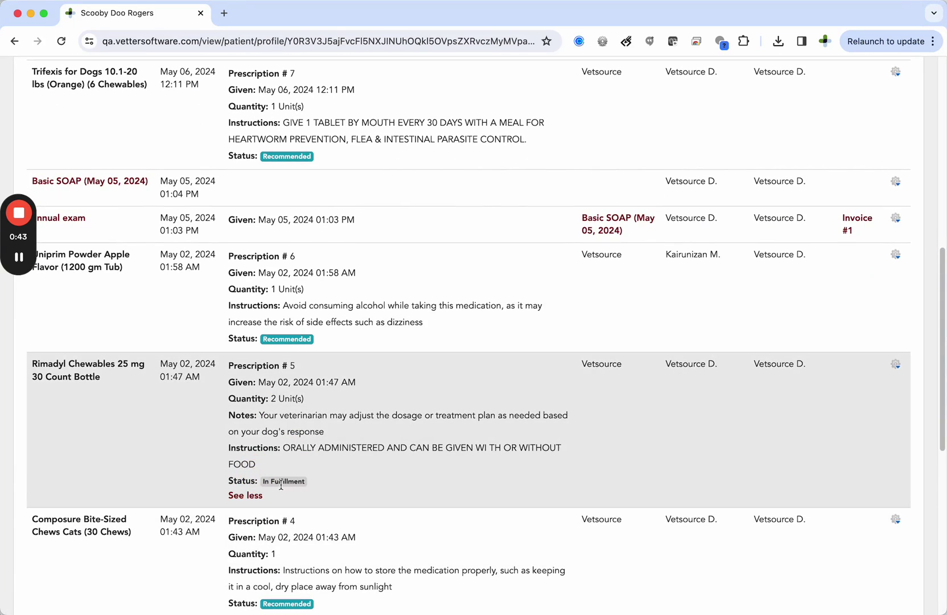
scroll(311, 412, "up", 5)
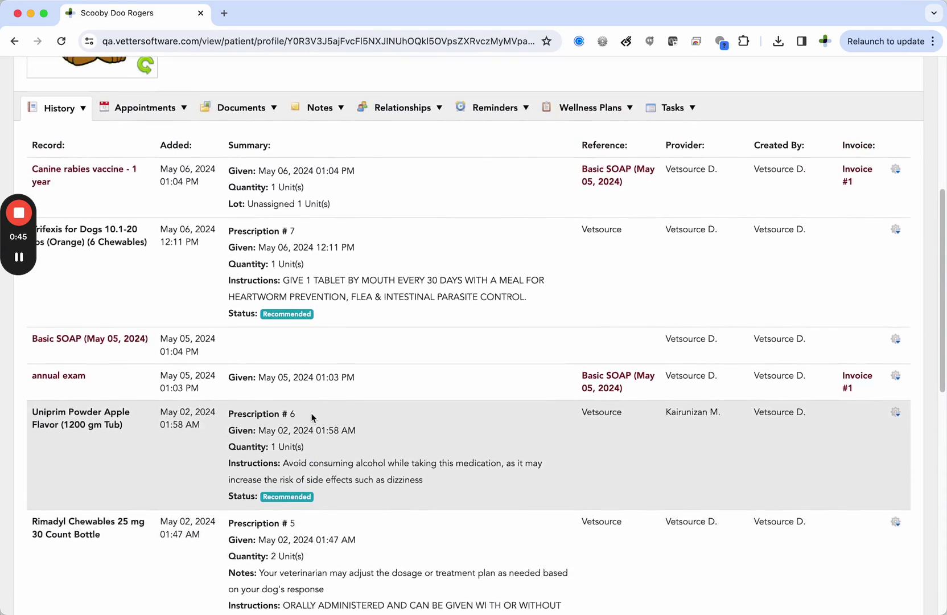
scroll(168, 240, "up", 3)
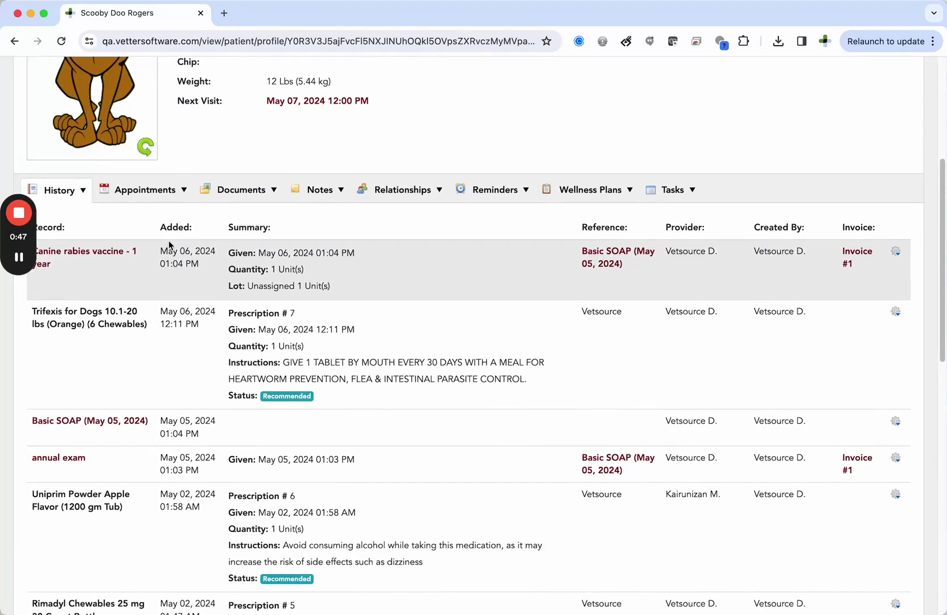
- Filter the history to Pharmacy (7) records and check the Trifexis row's Vetsource reference
left_click(84, 204)
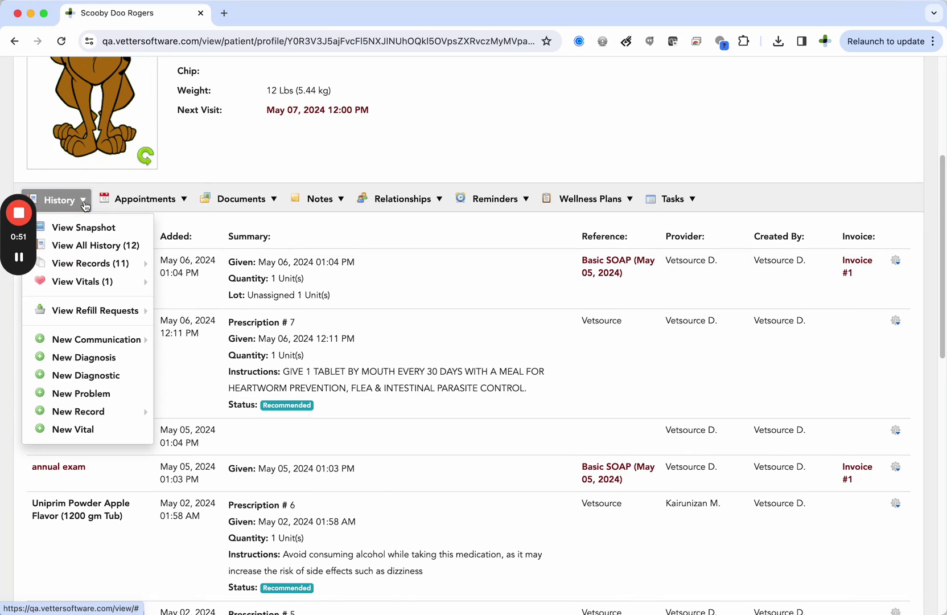
mouse_move(98, 265)
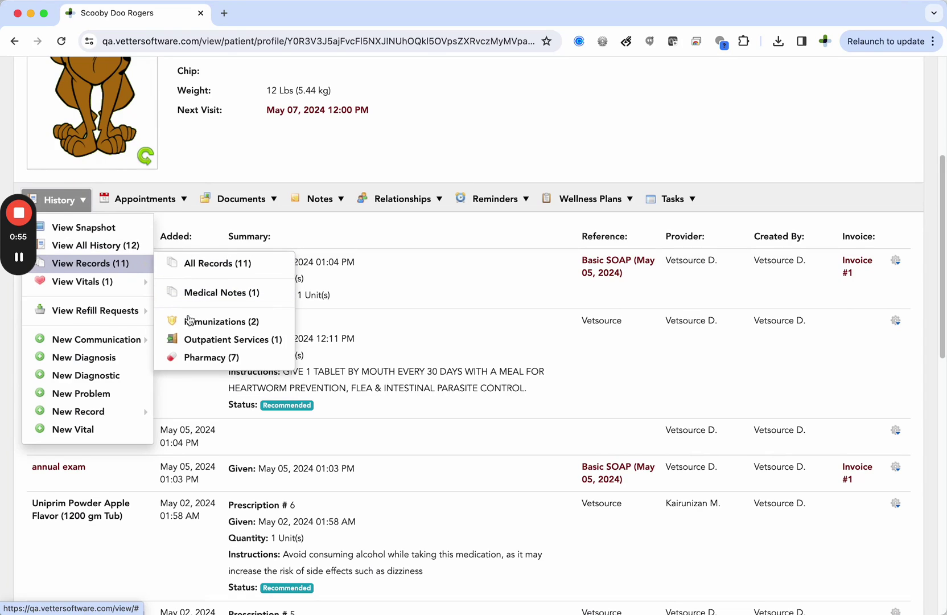
left_click(203, 358)
scroll(202, 403, "down", 2)
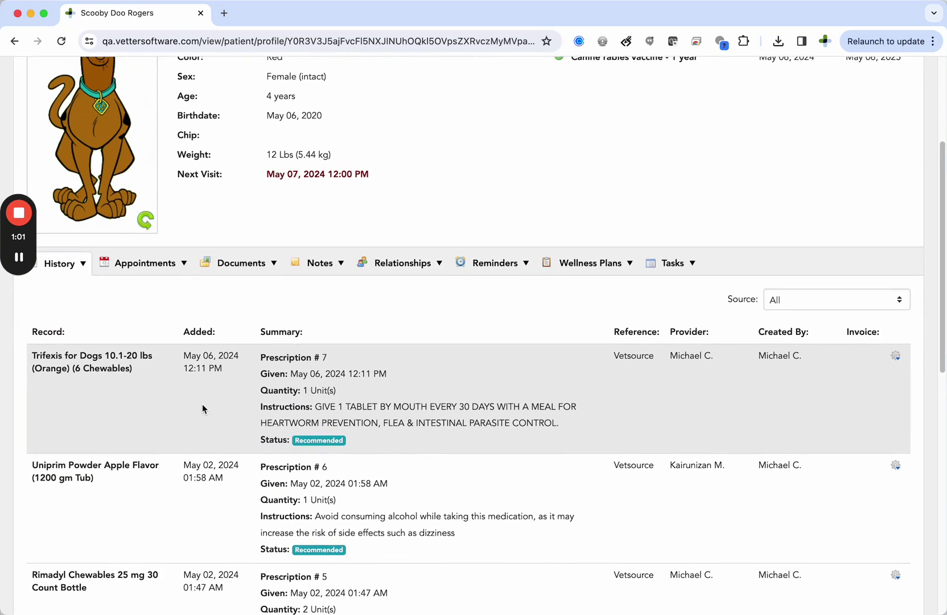
scroll(202, 403, "down", 1)
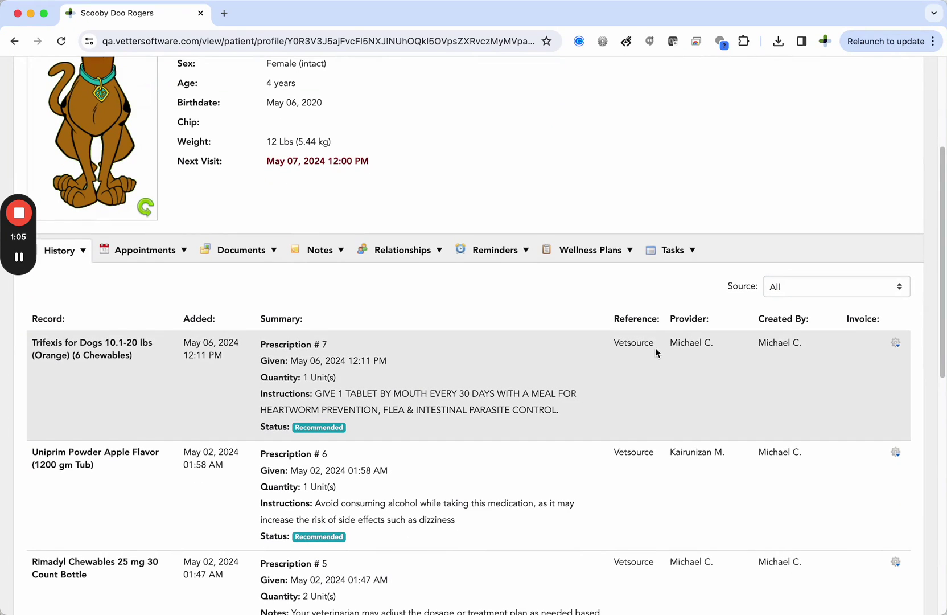
left_click_drag(655, 344, 614, 344)
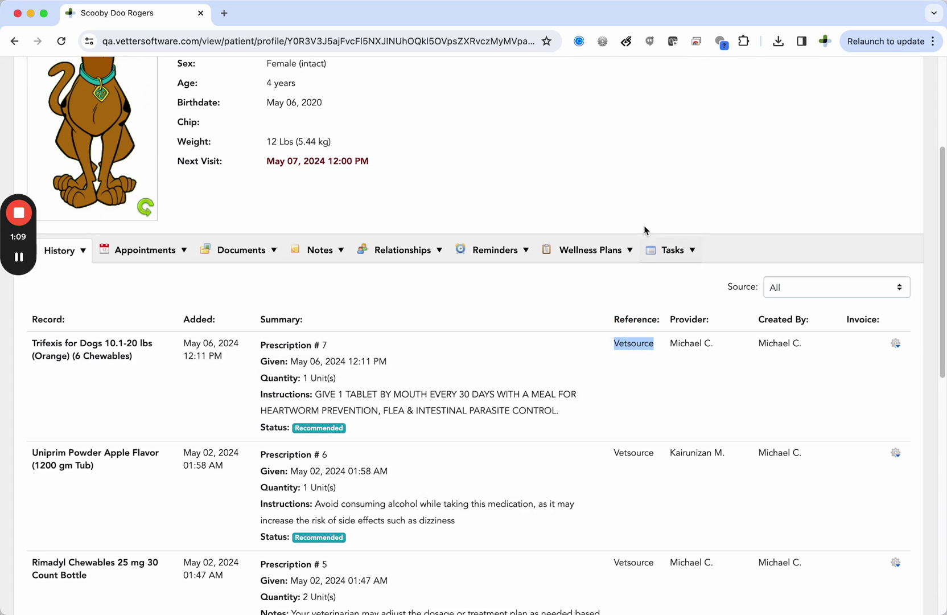
scroll(641, 181, "up", 5)
scroll(640, 176, "up", 2)
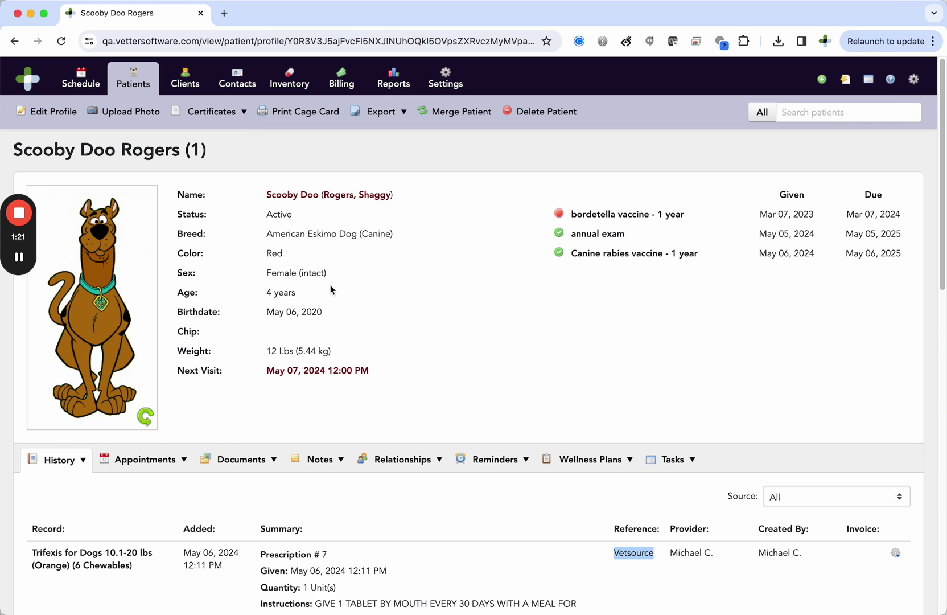
- Switch the history to View Snapshot and open the Basic SOAP (May 05, 2024) note
scroll(325, 380, "down", 2)
left_click(75, 413)
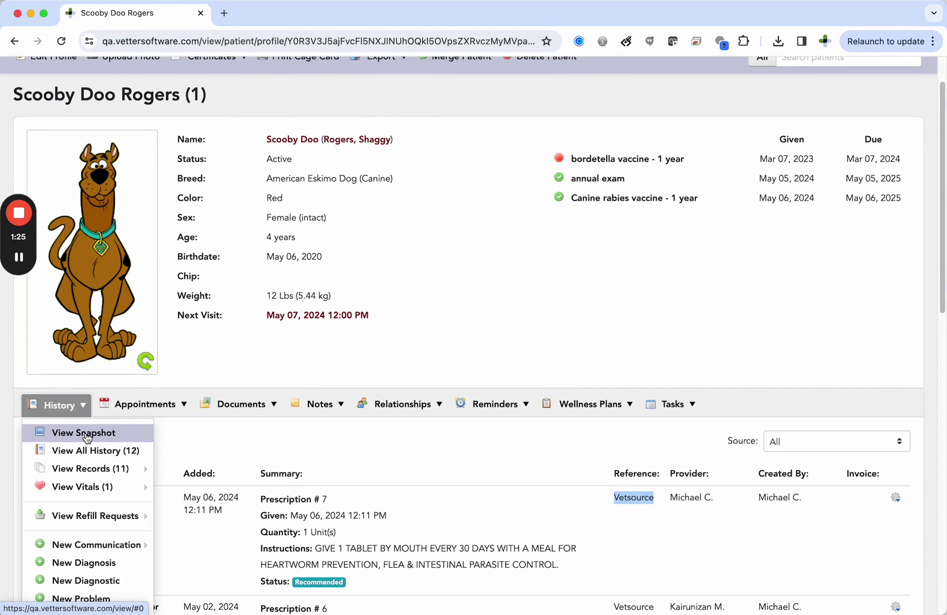
left_click(84, 433)
scroll(114, 464, "down", 3)
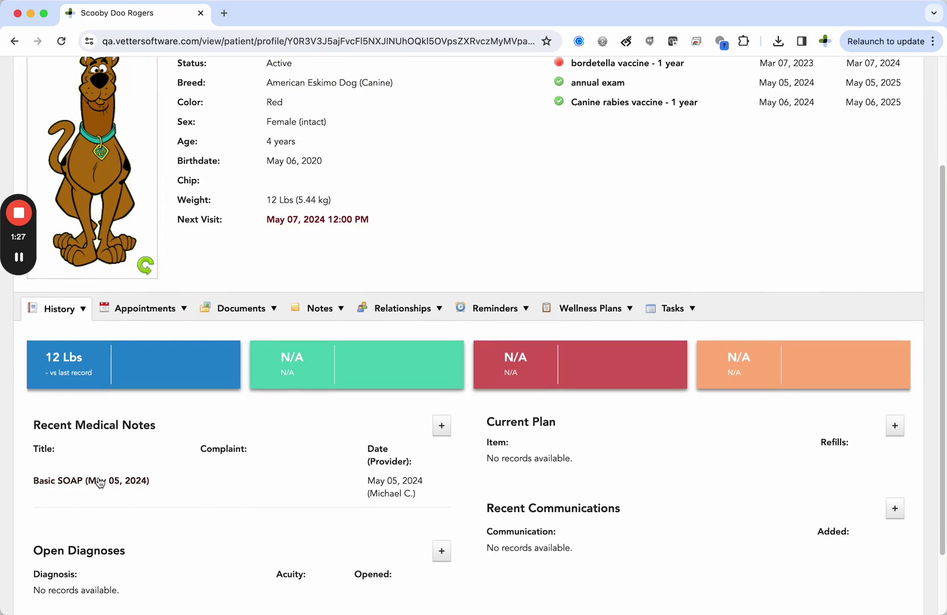
left_click(99, 482)
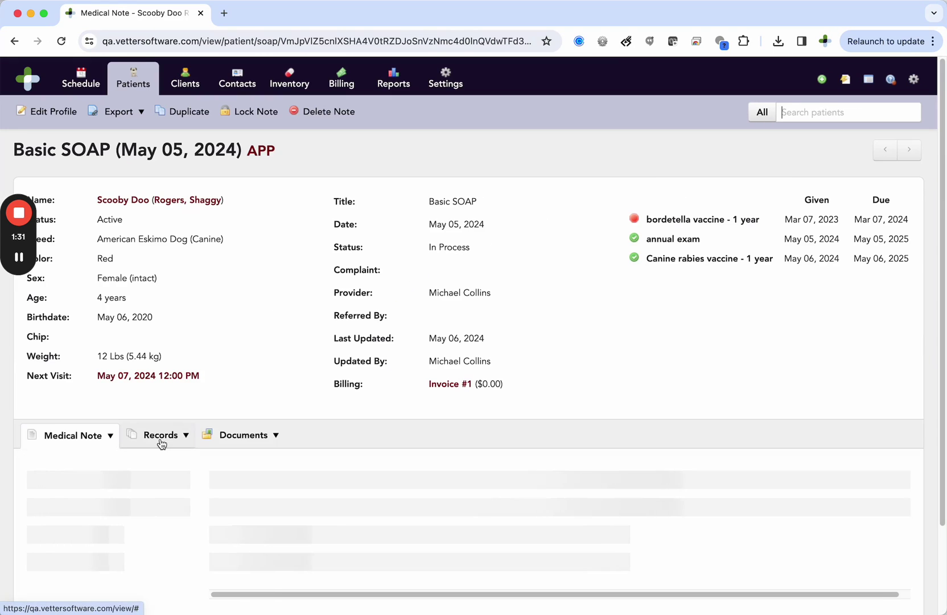
- Start a new record on the note via Records > New Record
scroll(239, 374, "down", 3)
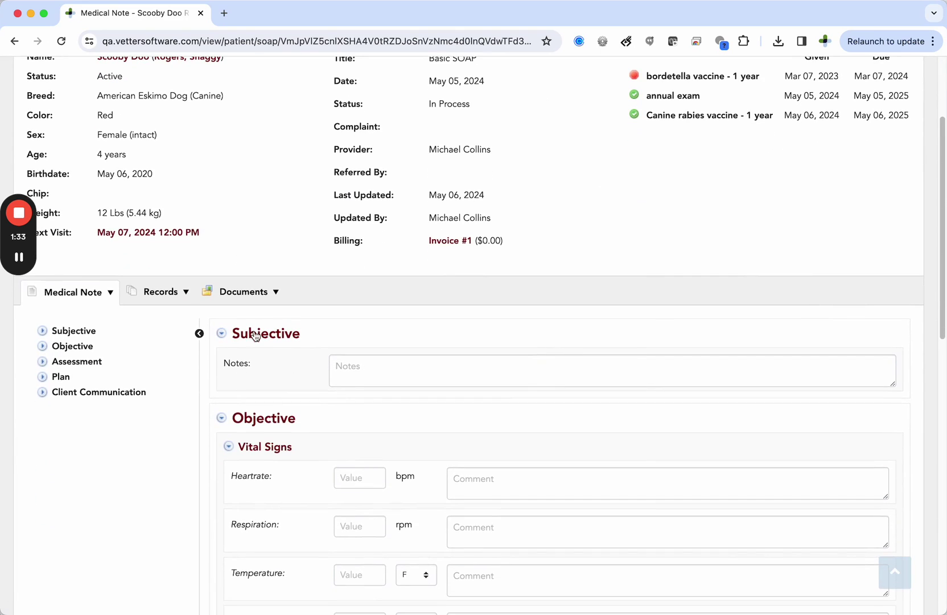
left_click(176, 300)
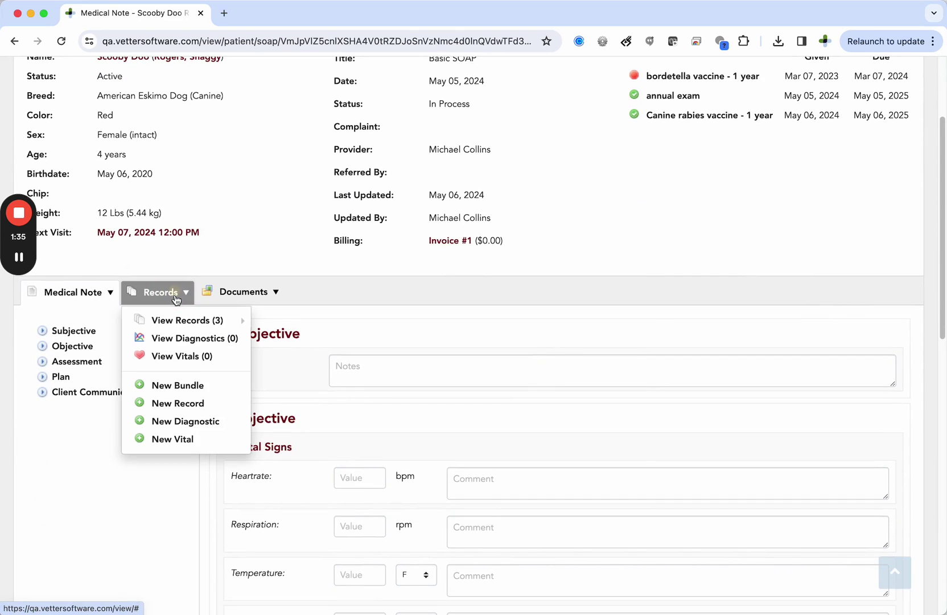
left_click(184, 404)
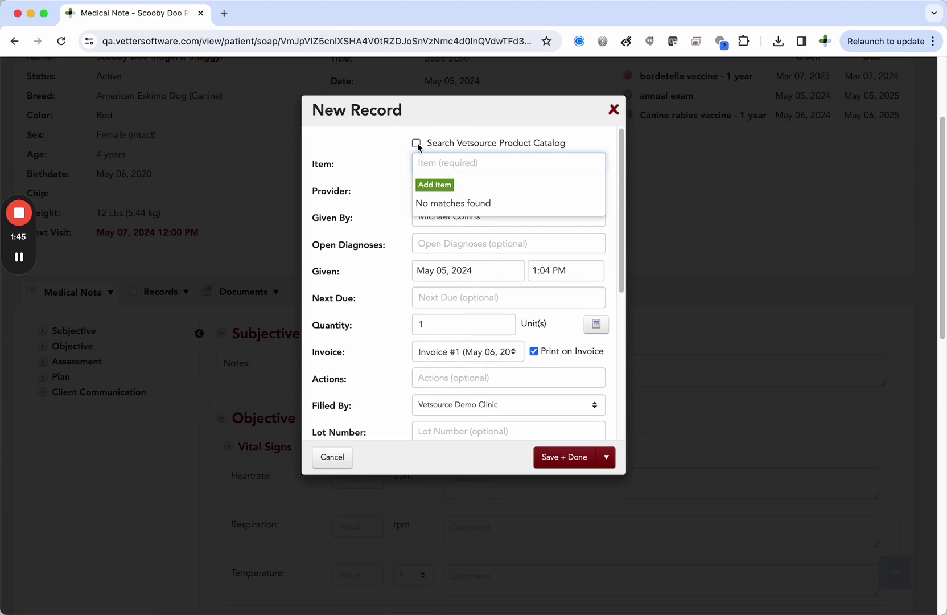
- Enable the Vetsource catalog search and enter 'trife' in the Item field
left_click(418, 144)
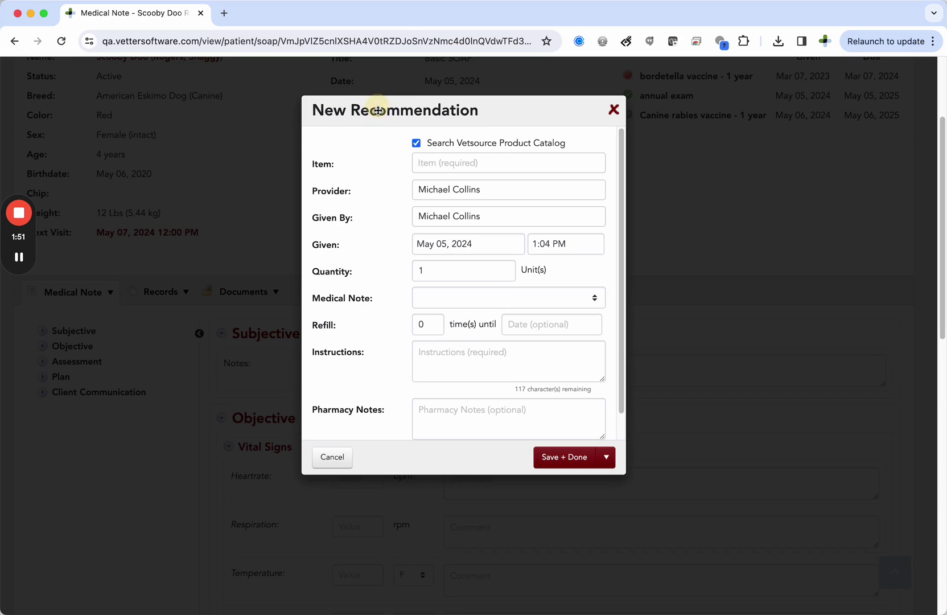
left_click(512, 162)
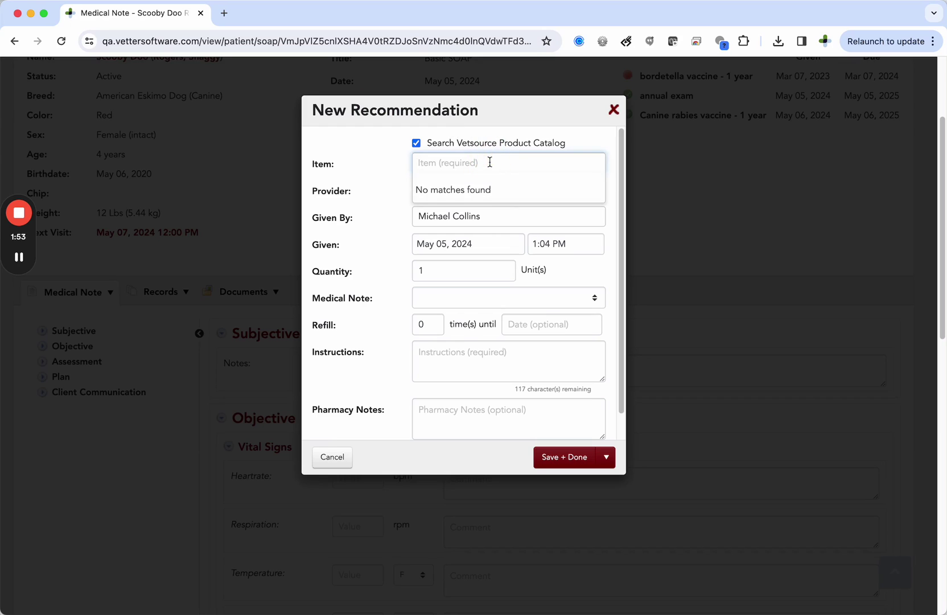
type("ti")
key("BackSpace")
type("r")
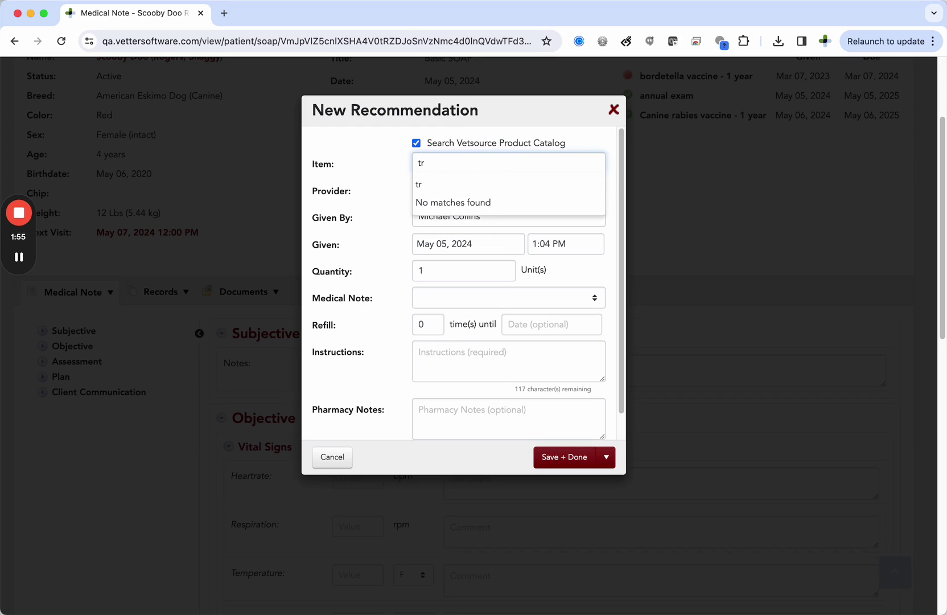
type("ife")
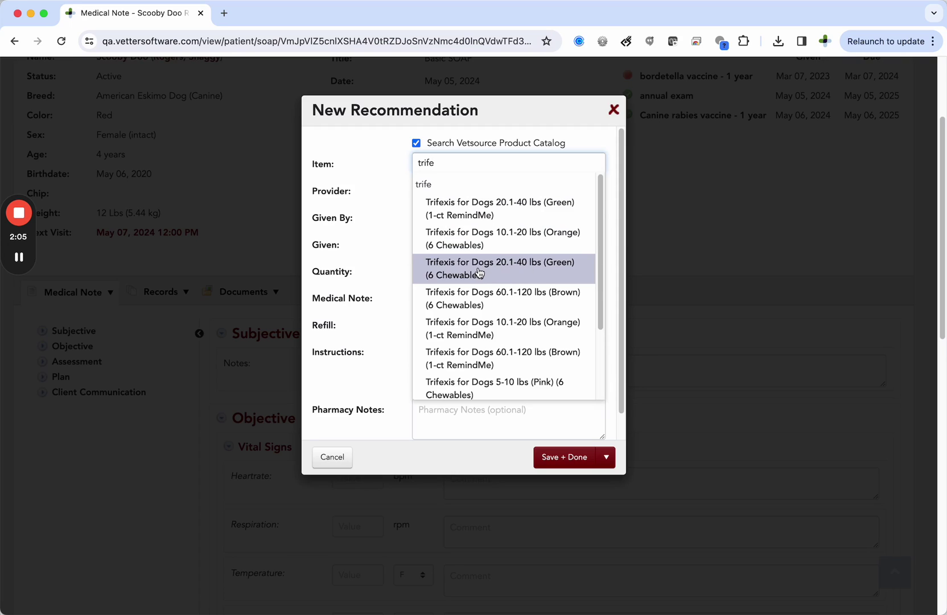
- Choose Trifexis for Dogs 20.1-40 lbs (Green) (6 Chewables) and review its dosing instructions
left_click(479, 272)
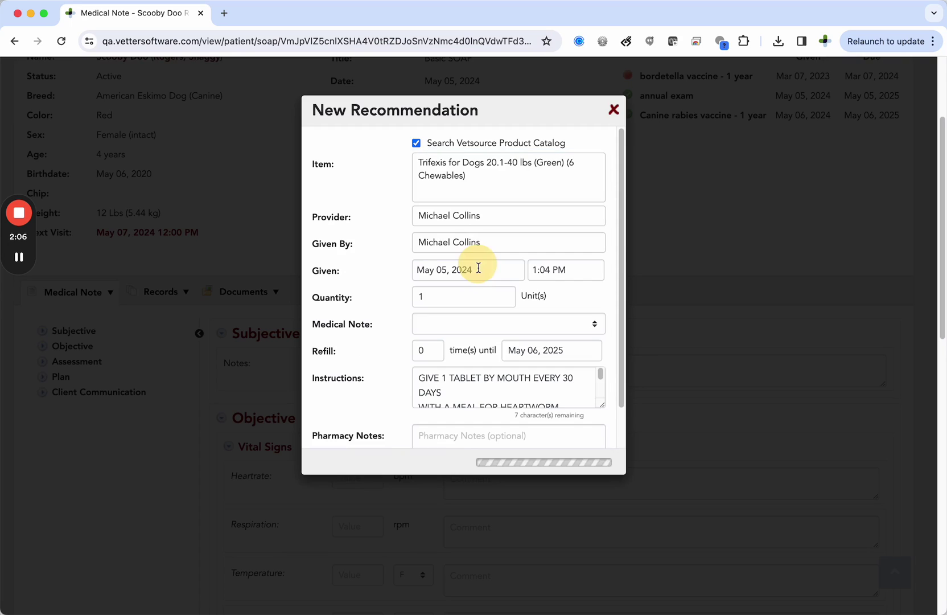
scroll(454, 329, "down", 1)
left_click(454, 334)
scroll(455, 334, "down", 2)
scroll(455, 335, "down", 1)
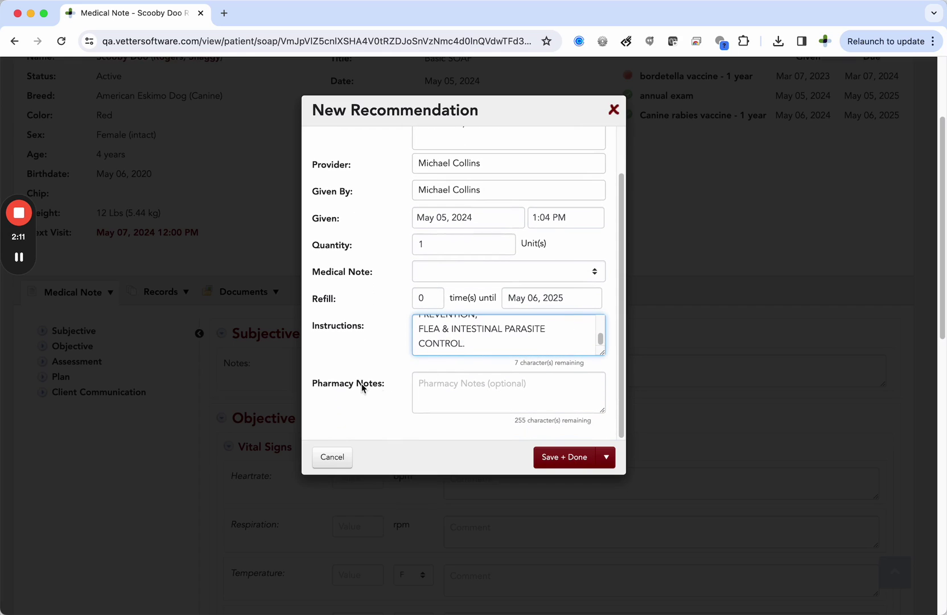
- Add the pharmacy note 'growing fast , into new dose'
left_click(490, 387)
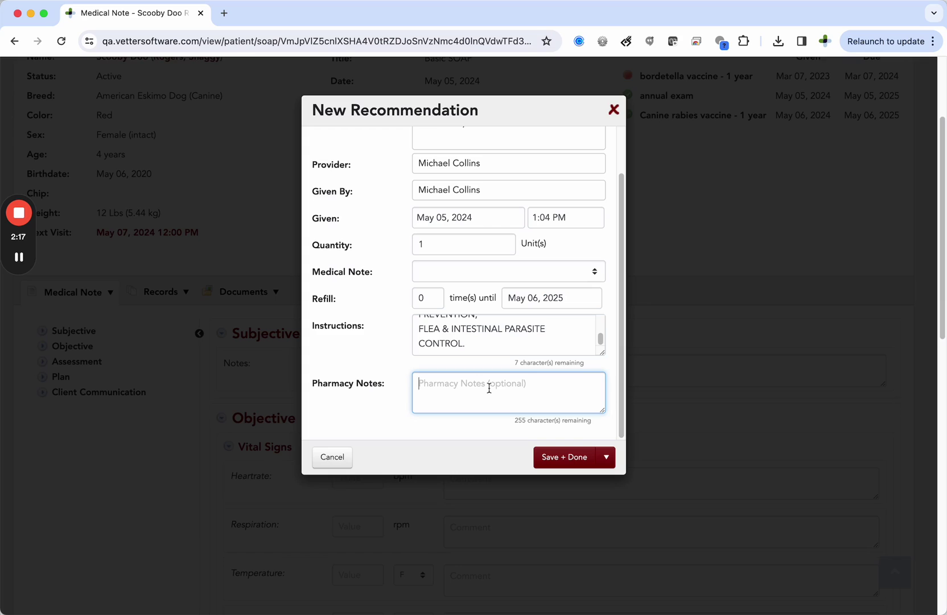
type("growing fast , into new dose")
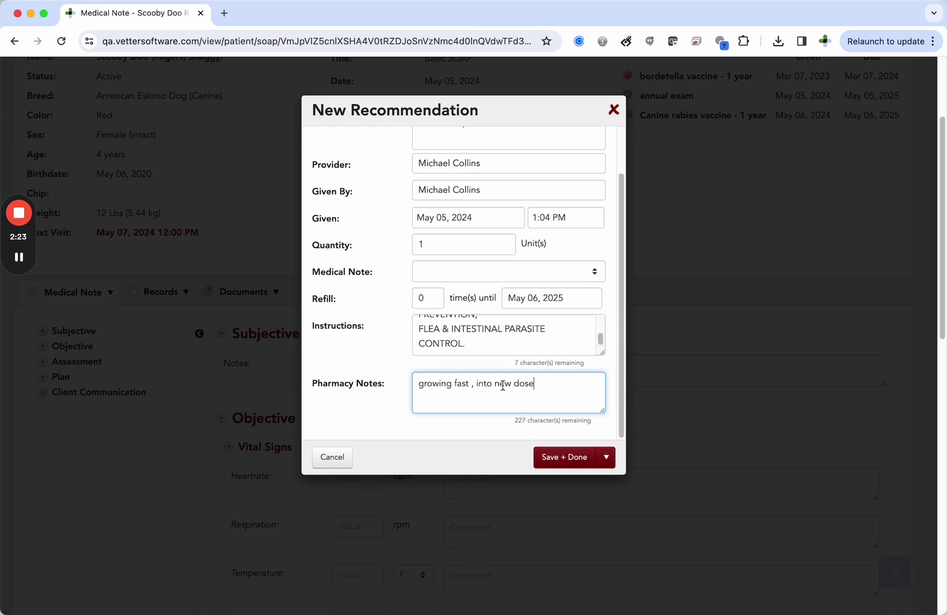
scroll(503, 332, "up", 3)
scroll(385, 282, "up", 3)
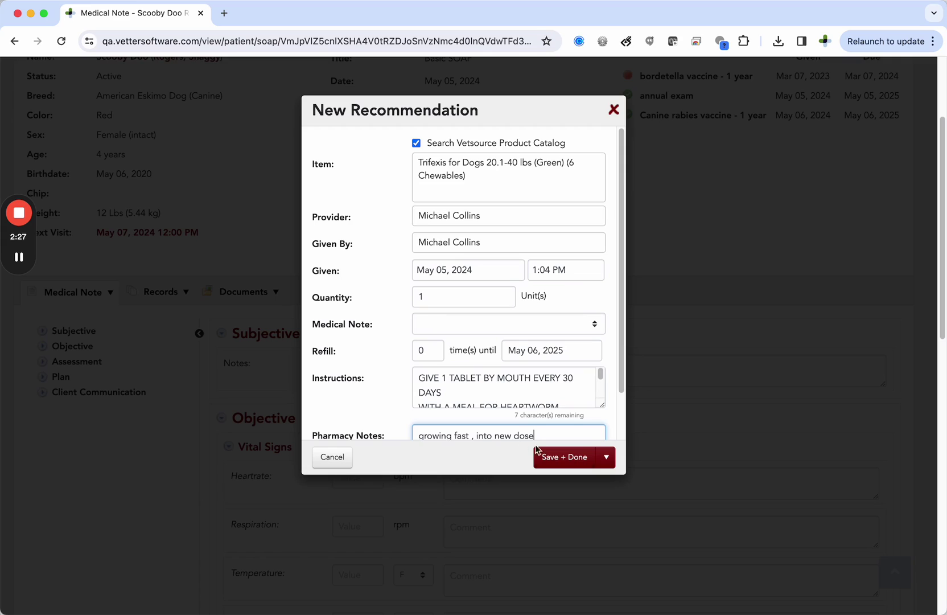
- Save the Trifexis recommendation with Save + Done, returning to the Basic SOAP note
left_click(562, 459)
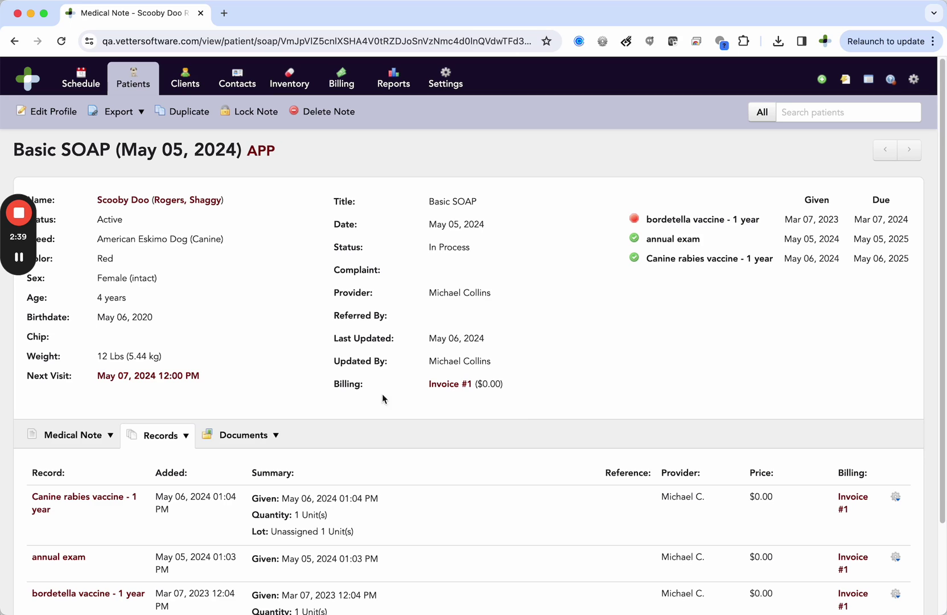
scroll(273, 417, "down", 1)
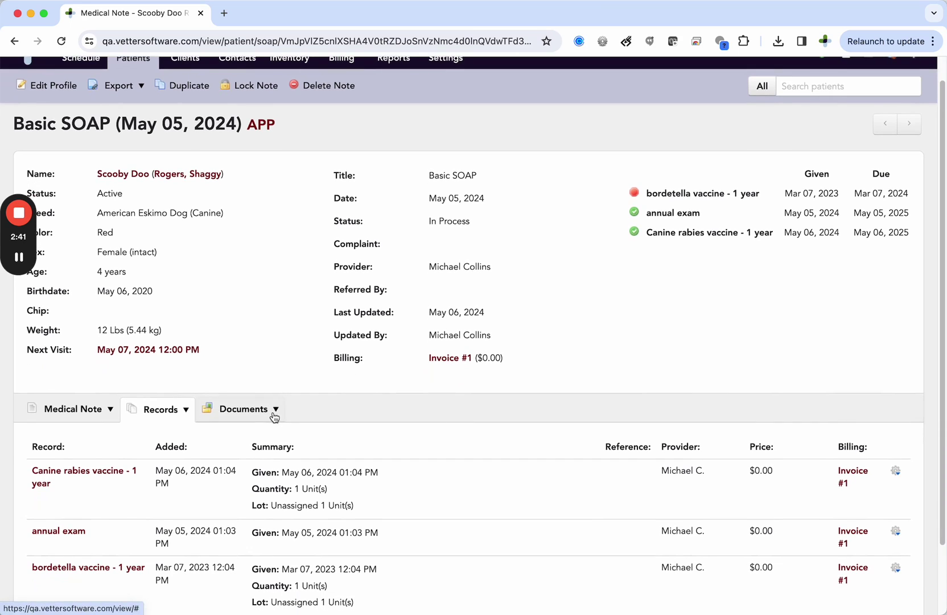
scroll(245, 390, "up", 1)
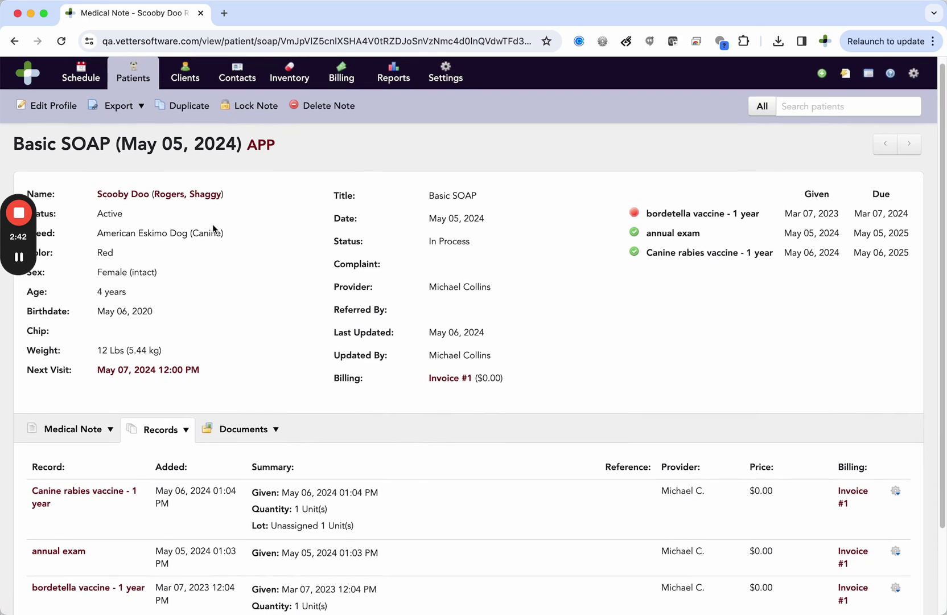
- Open the patient's profile showing Trifexis 20.1-40 lbs as Prescription #11, Recommended
left_click(132, 194)
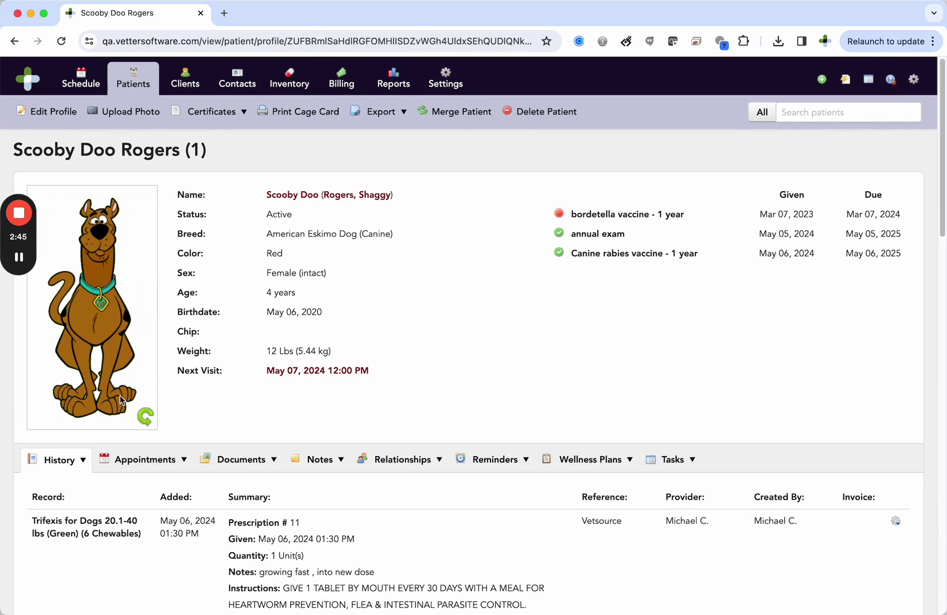
scroll(121, 399, "down", 4)
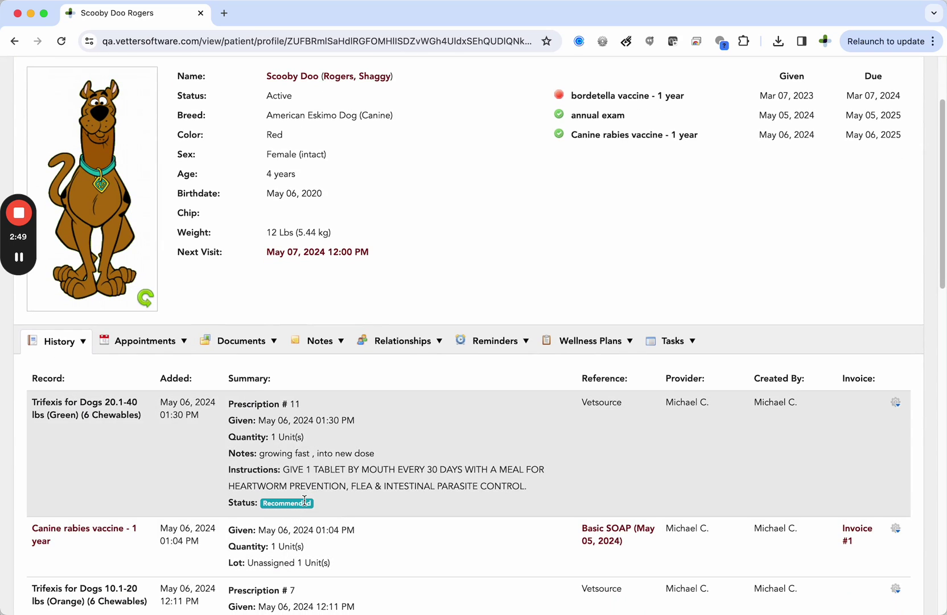
scroll(334, 346, "up", 4)
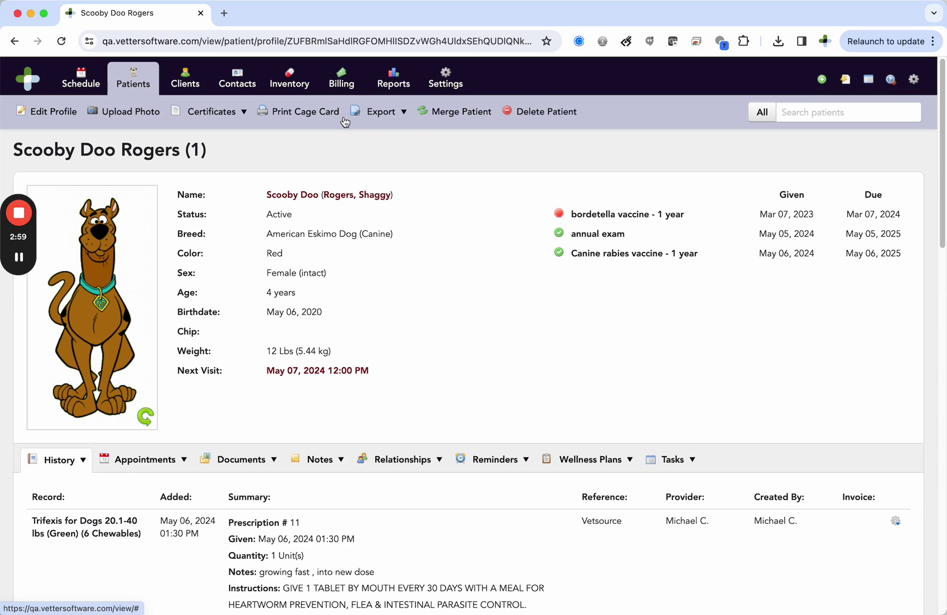
- Go to the Patient Dashboard and expand the Rx Request view options
left_click(131, 83)
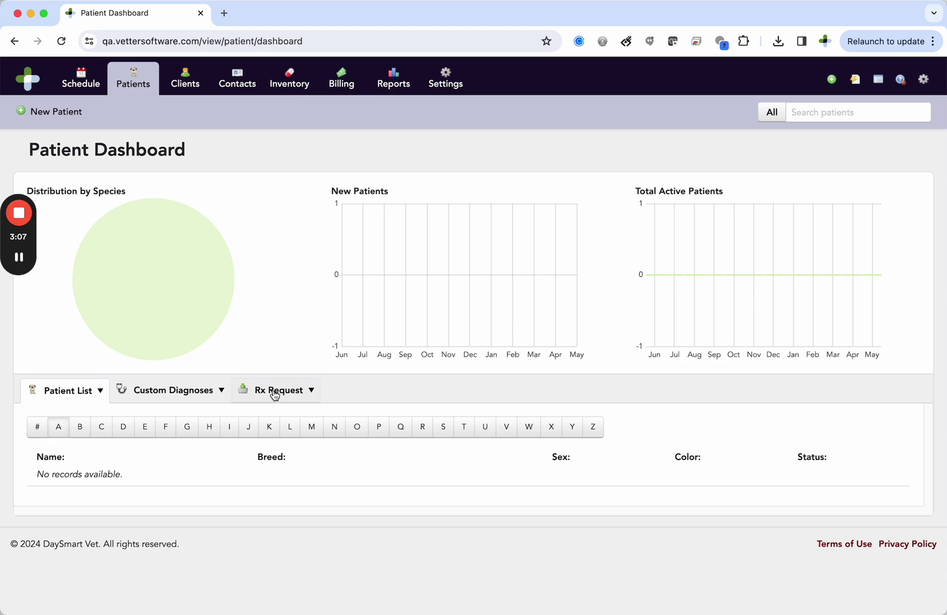
scroll(279, 335, "down", 1)
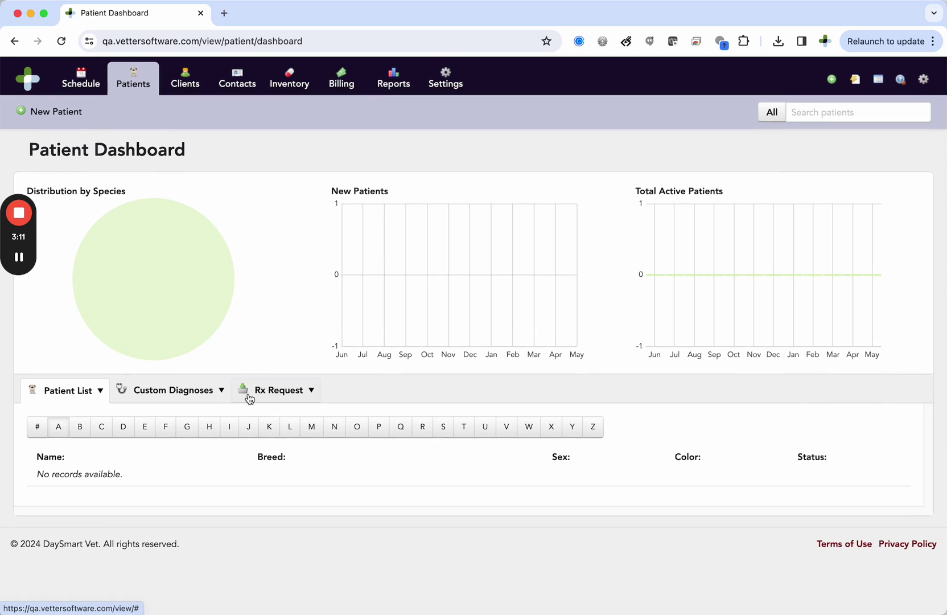
left_click(287, 393)
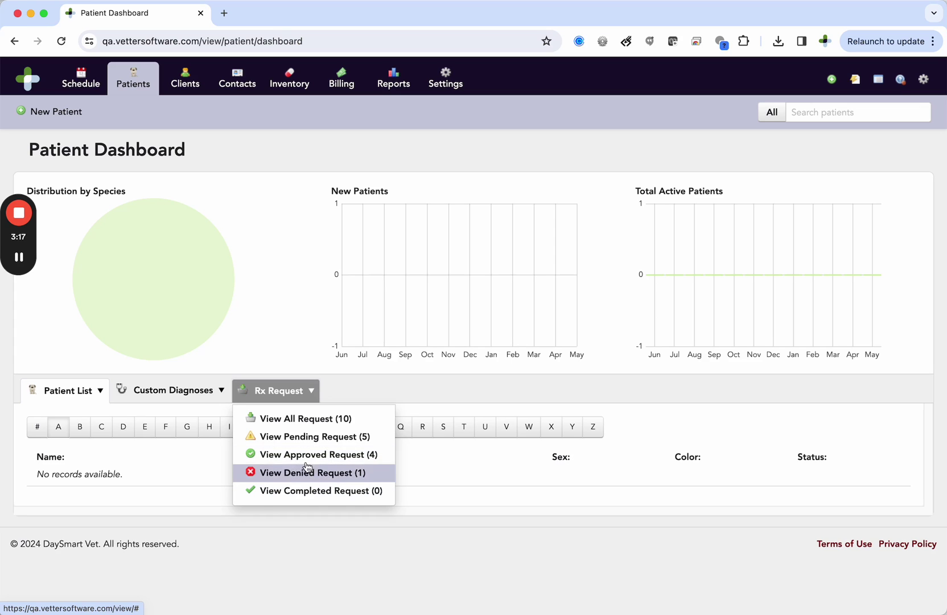
left_click(306, 444)
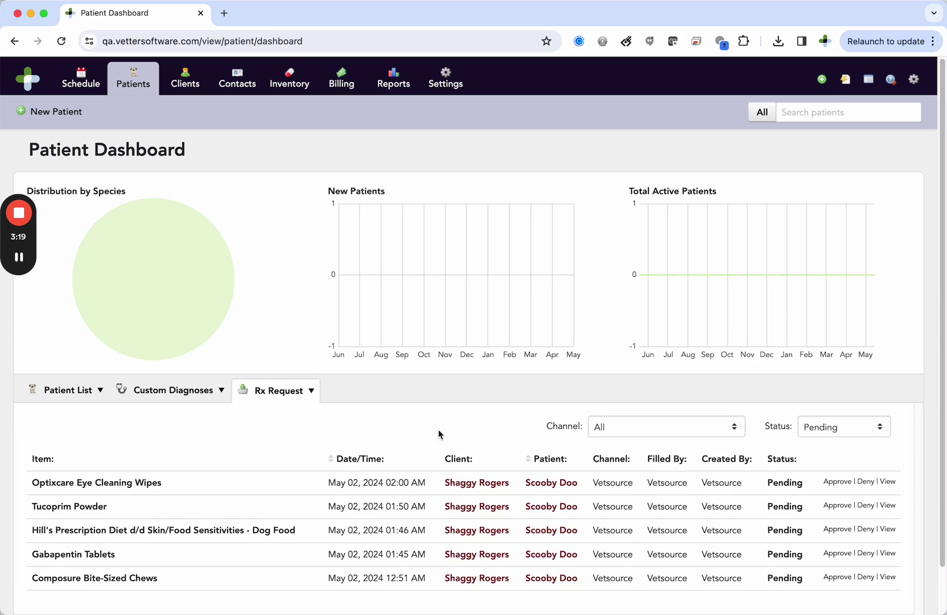
scroll(462, 424, "down", 2)
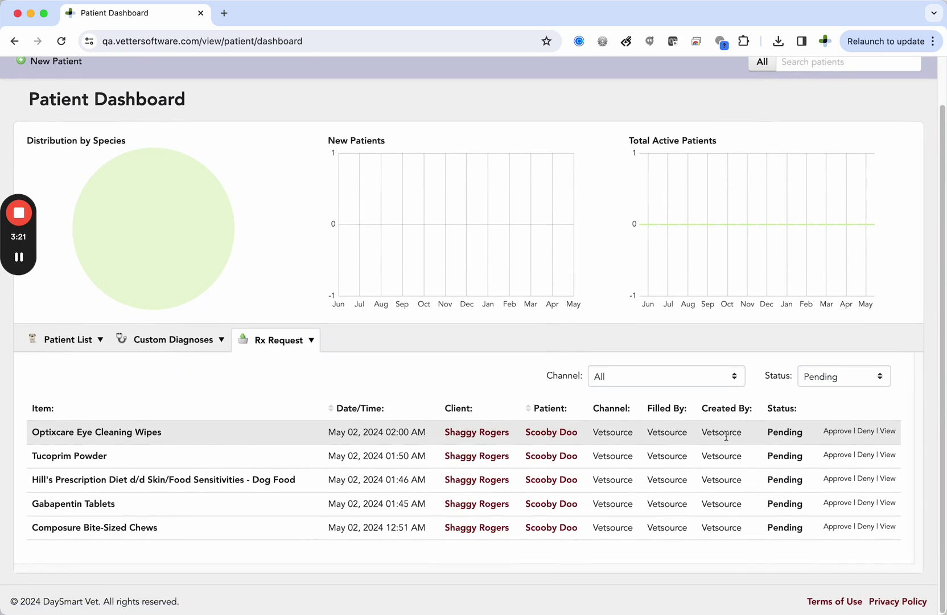
left_click(889, 432)
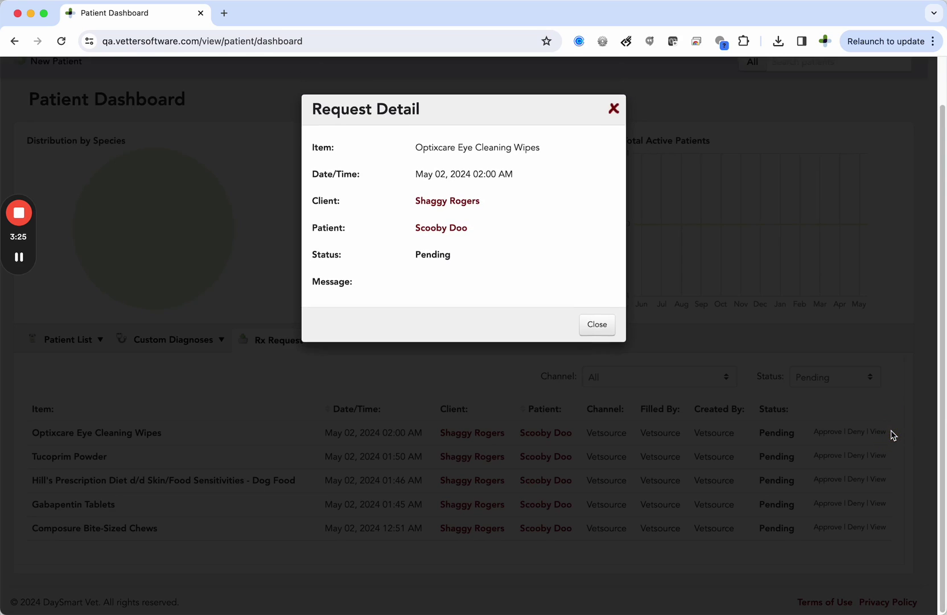
left_click(613, 110)
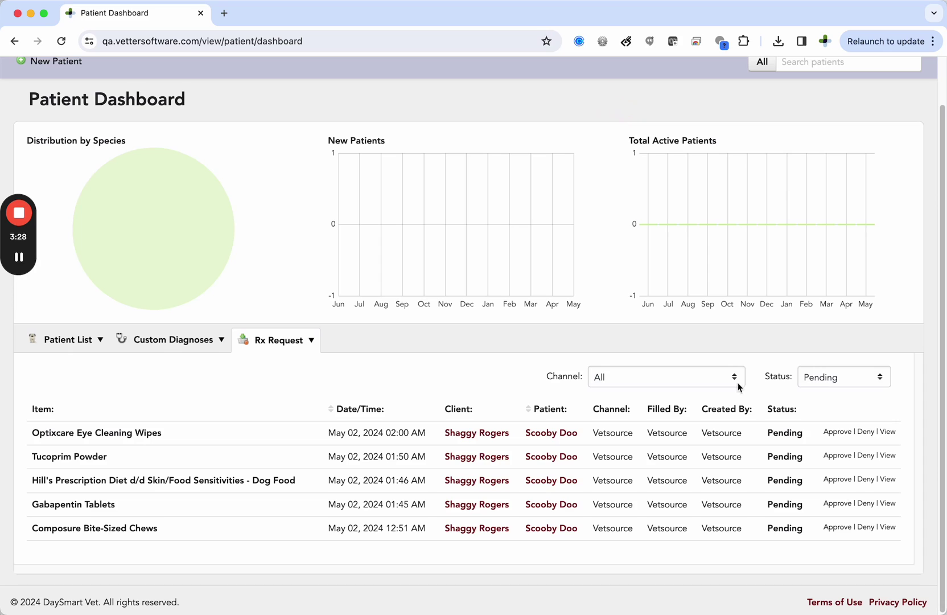
- Begin approving the Optixcare Eye Cleaning Wipes request with a refill count of 3
left_click(843, 434)
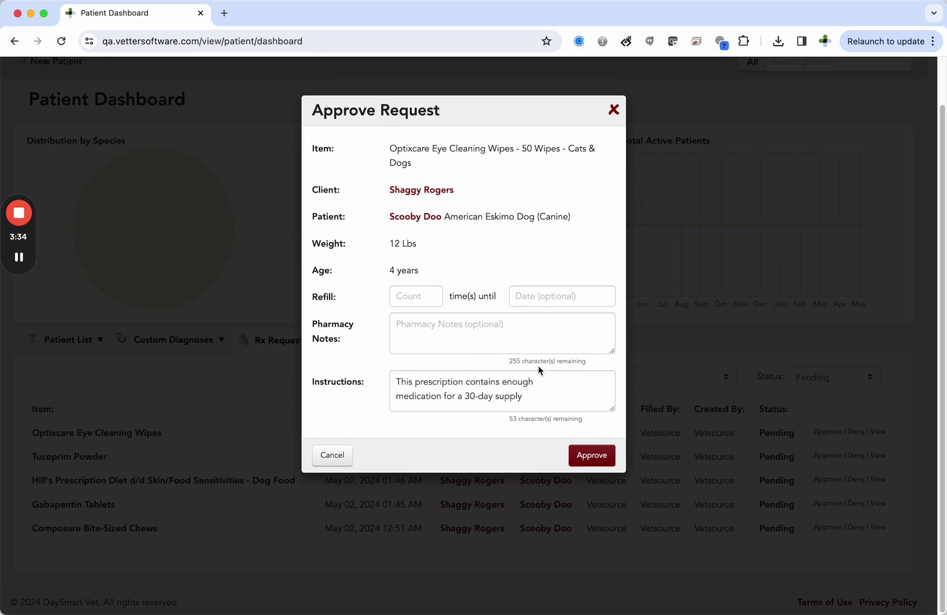
left_click(421, 300)
type("3")
left_click(550, 298)
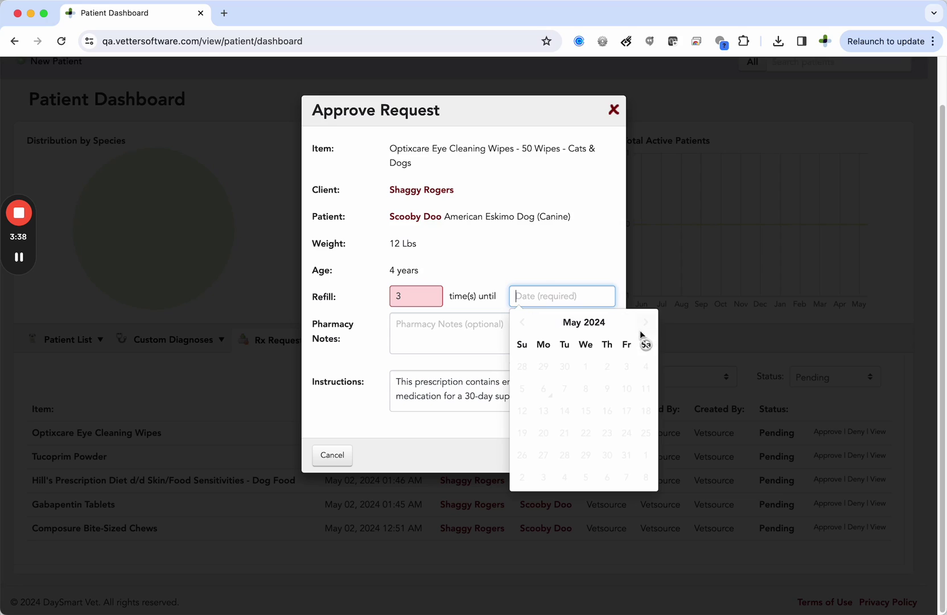
left_click(484, 255)
- Change the refill count to 0, then close the approval form without approving
left_click(421, 296)
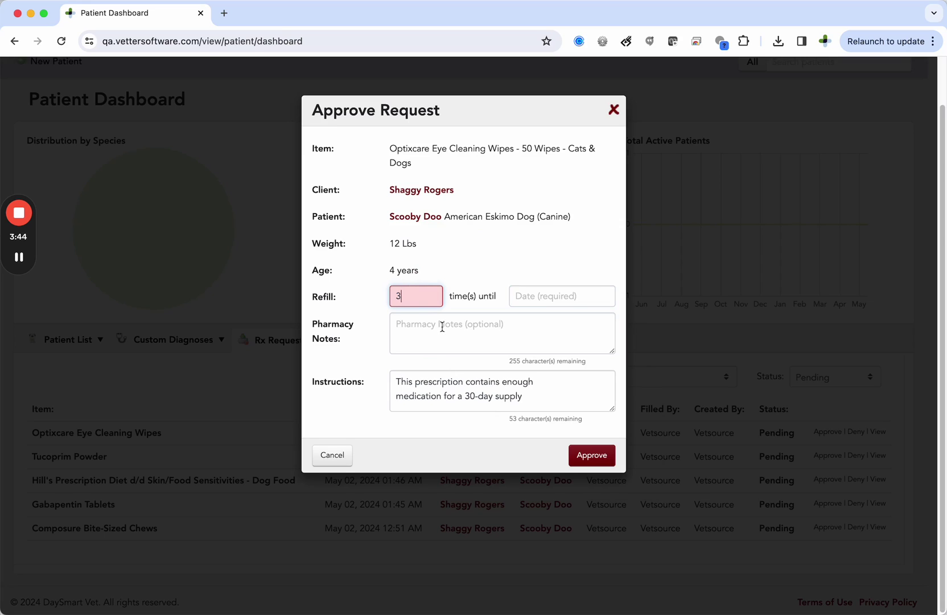
key("BackSpace")
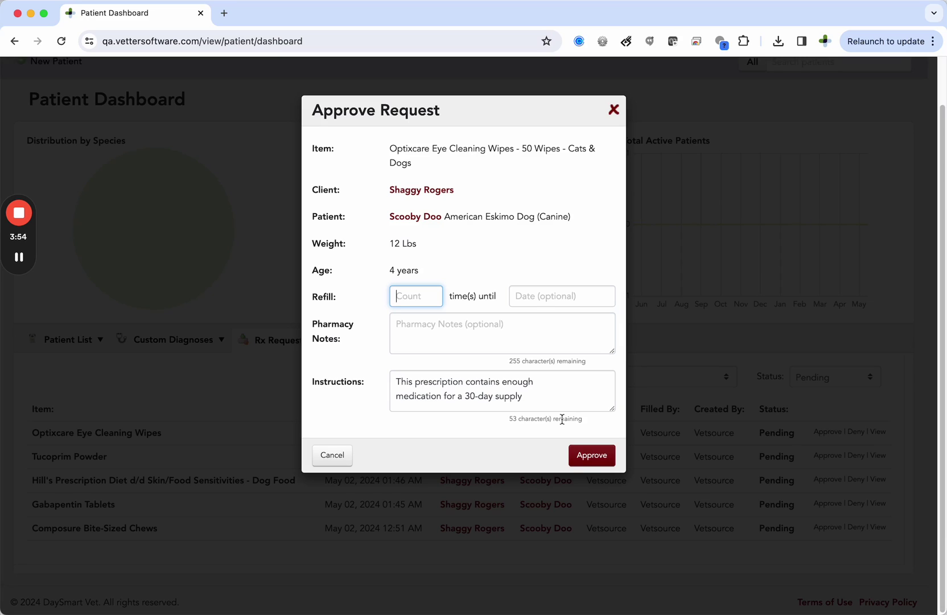
type("1")
key("BackSpace")
type("0")
left_click(589, 296)
left_click(613, 109)
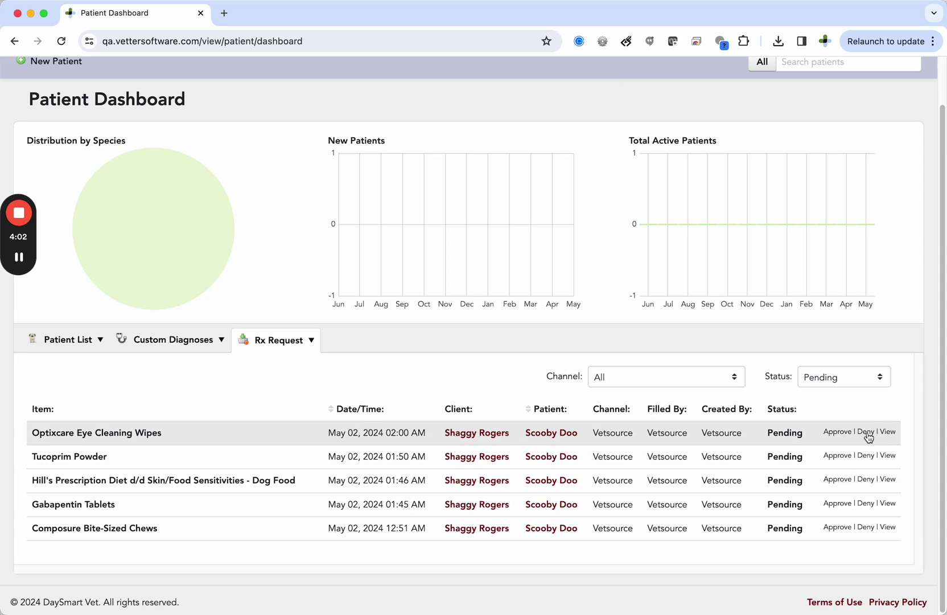
left_click(865, 455)
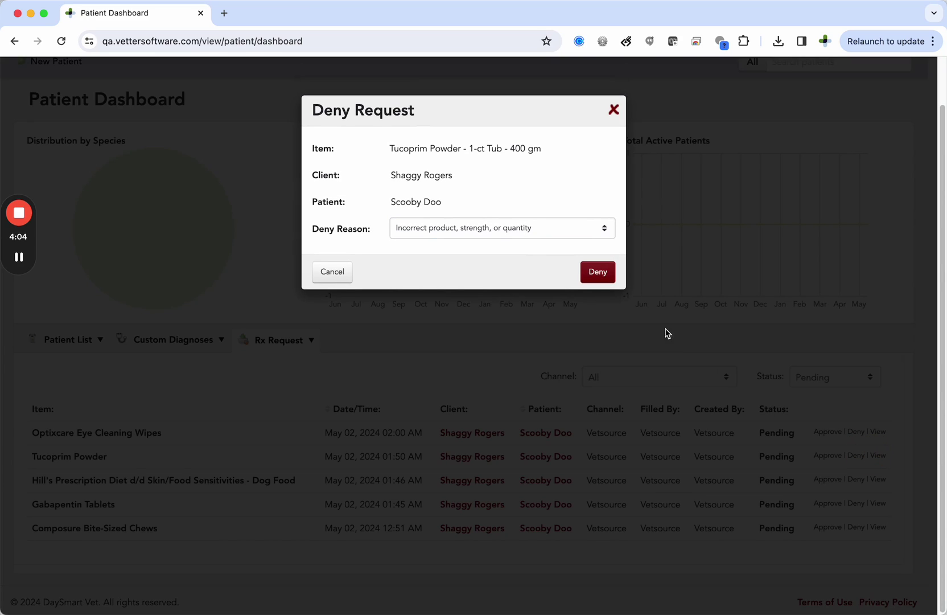
left_click(447, 228)
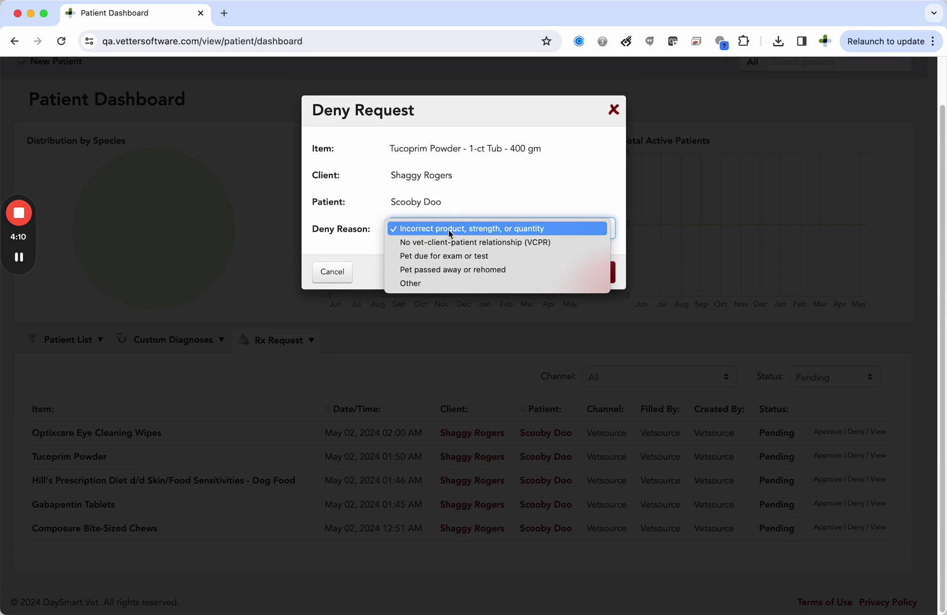
left_click(449, 279)
left_click(461, 263)
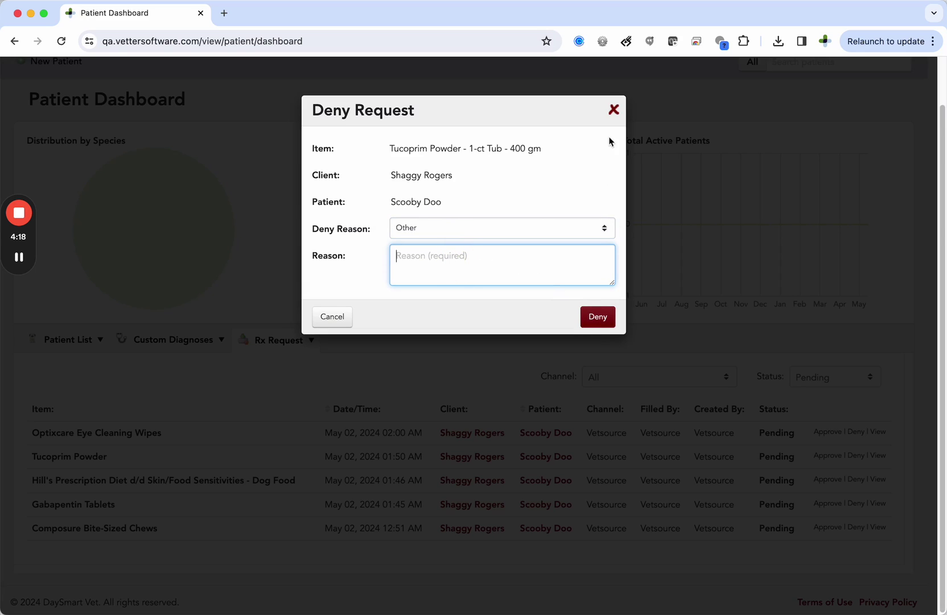
left_click(613, 110)
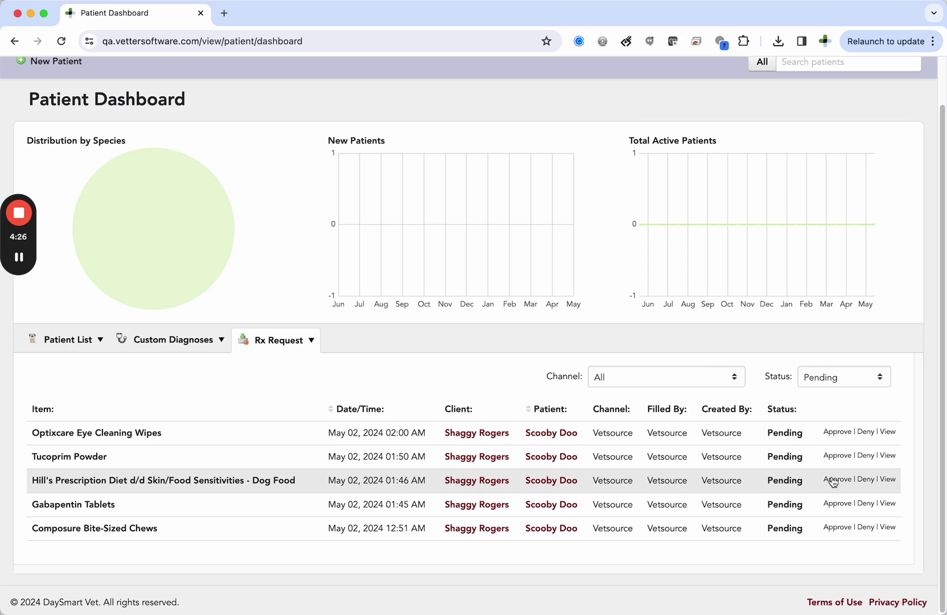
left_click(837, 454)
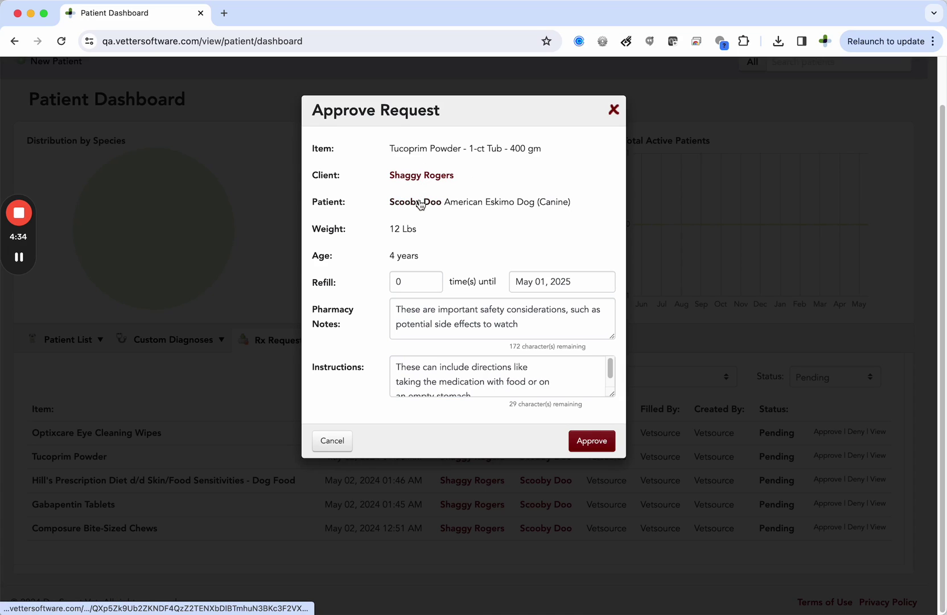
left_click(422, 234)
left_click_drag(421, 235, 395, 255)
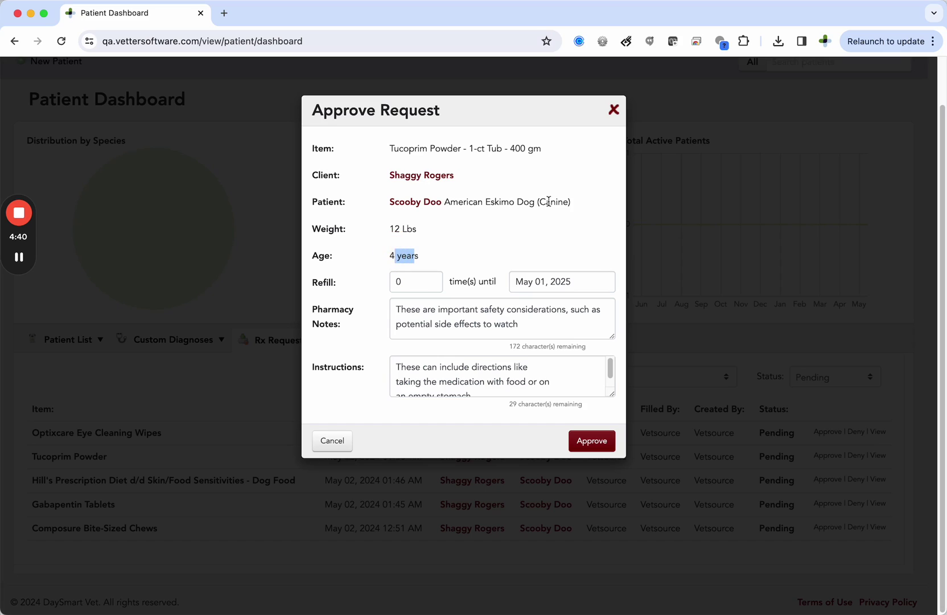
left_click_drag(549, 201, 489, 206)
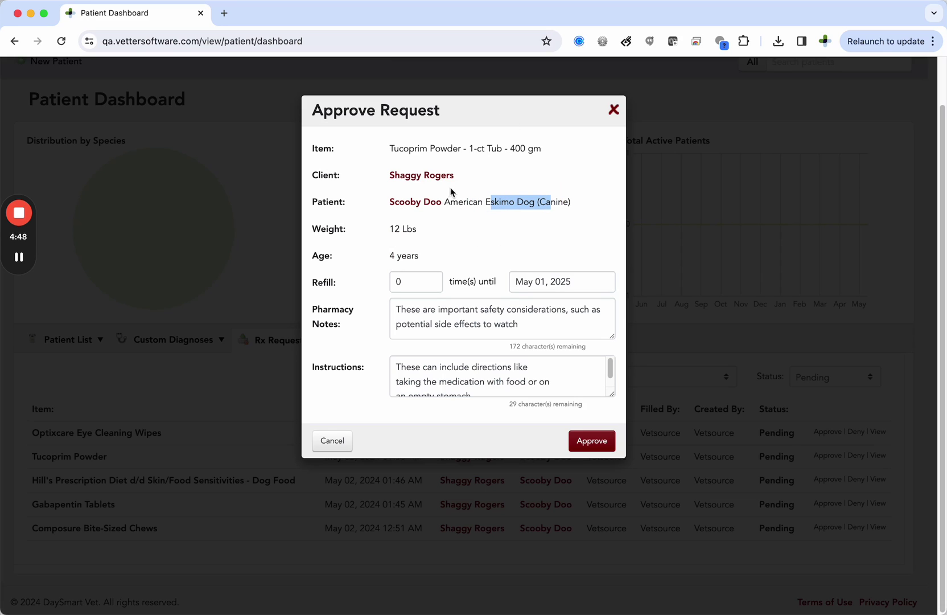
left_click(613, 110)
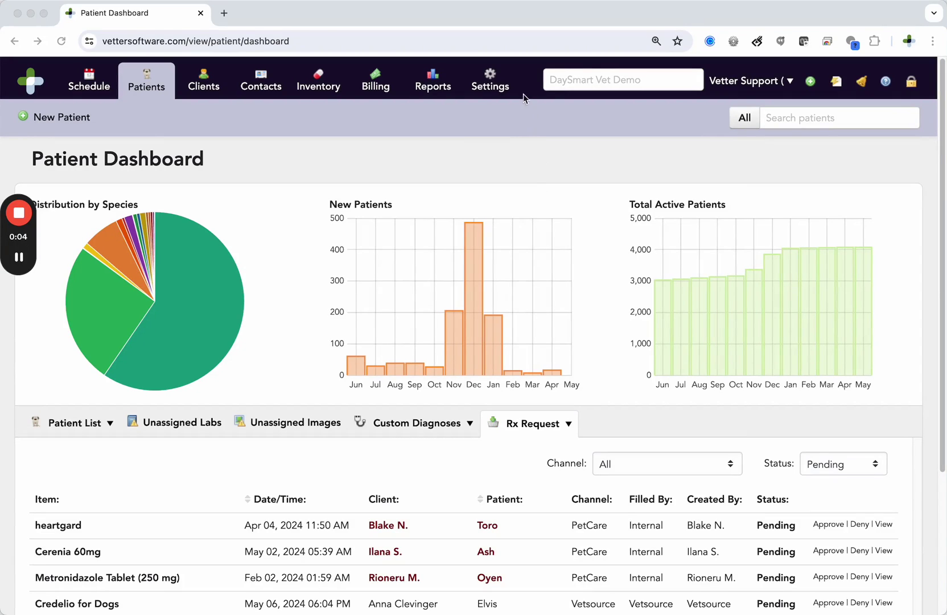
- Open Settings > Add-Ons and scroll to the Disabled VetSource Home Delivery Integration
left_click(492, 83)
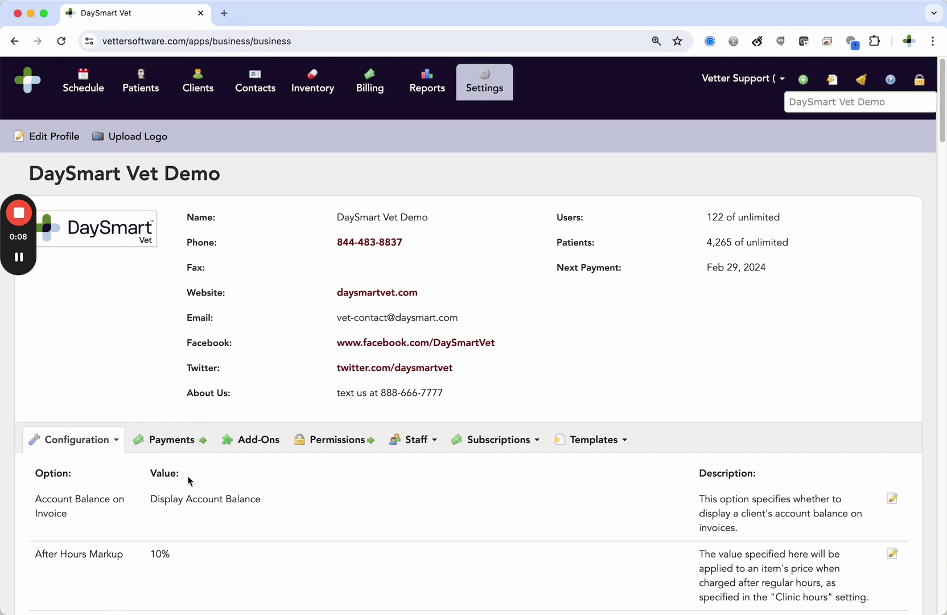
left_click(254, 440)
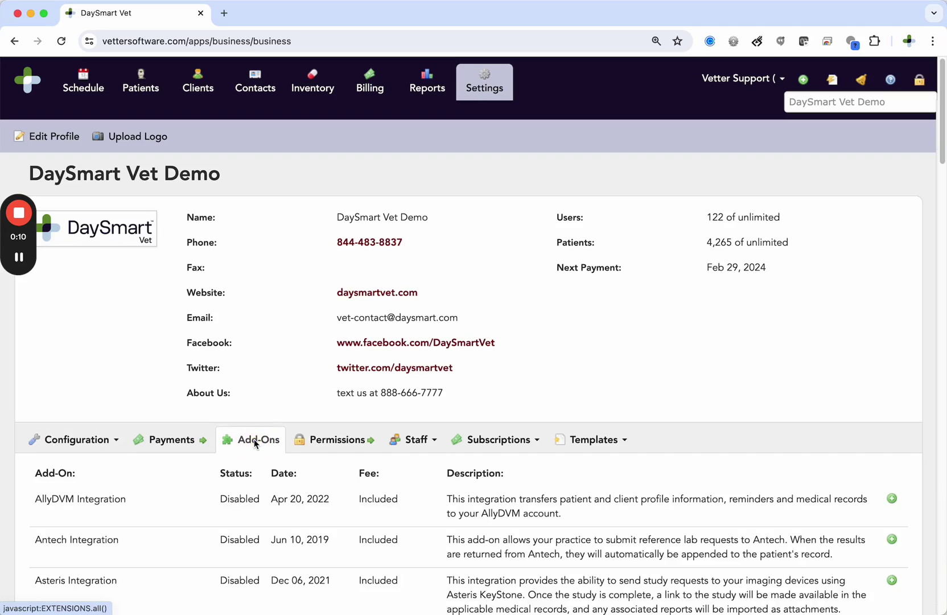
scroll(290, 487, "down", 8)
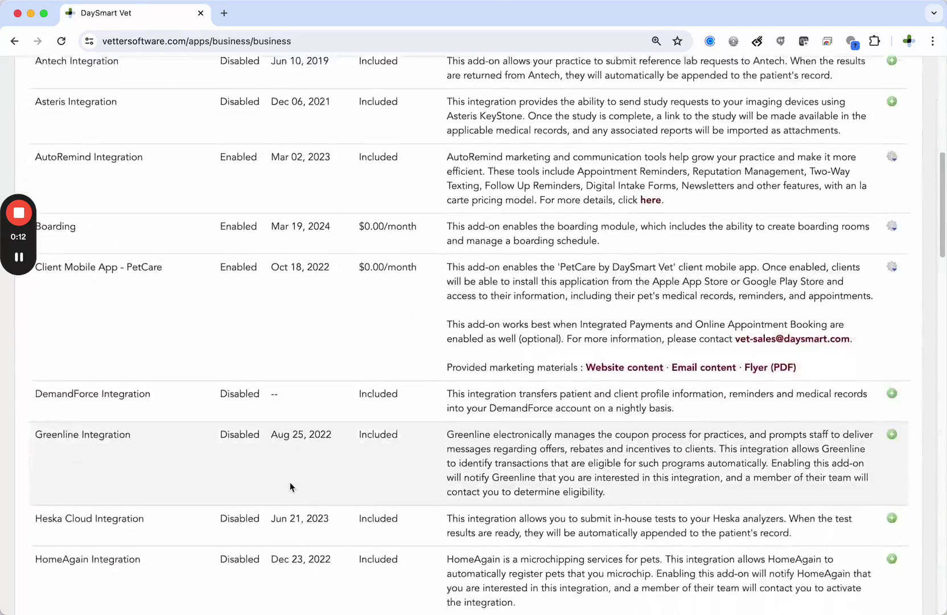
scroll(290, 487, "down", 10)
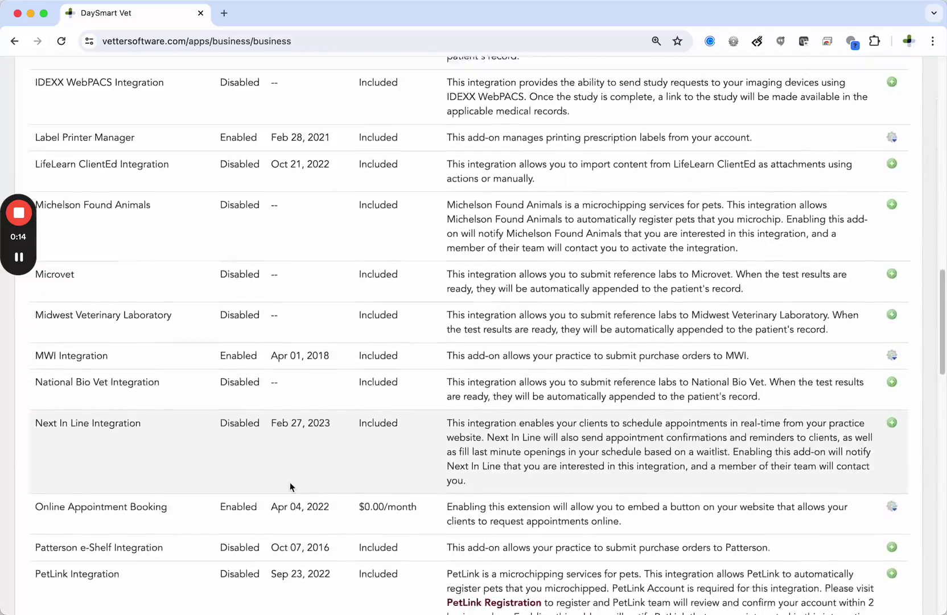
scroll(291, 482, "down", 10)
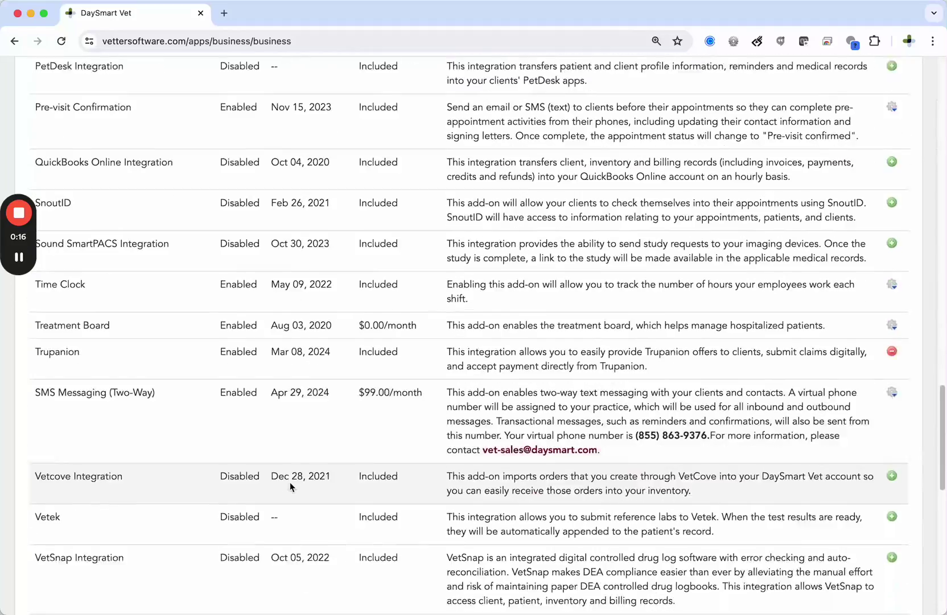
scroll(290, 483, "down", 3)
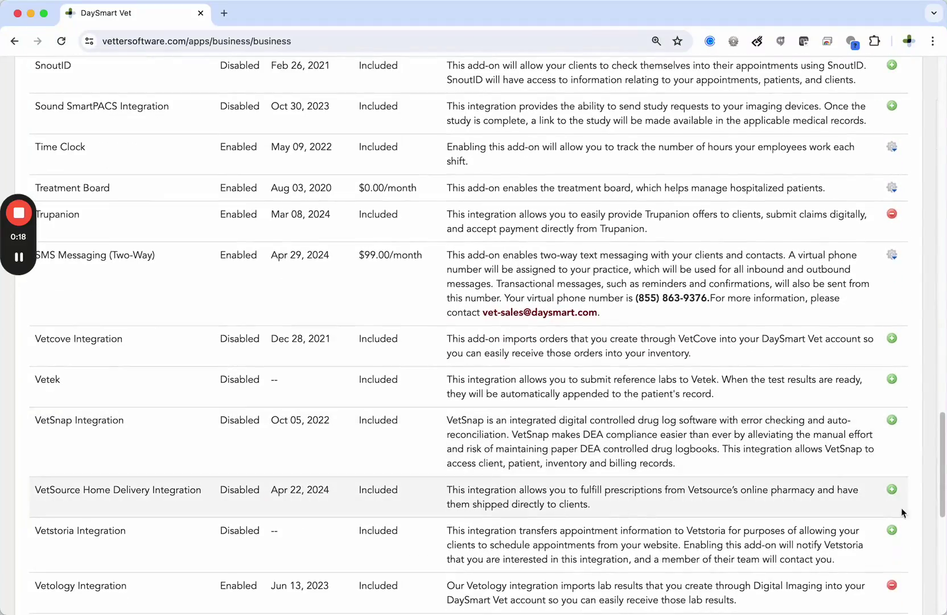
- Open the Enable Add-On dialog for VetSource Home Delivery Integration and highlight its 24-72 hour enablement note
left_click(892, 490)
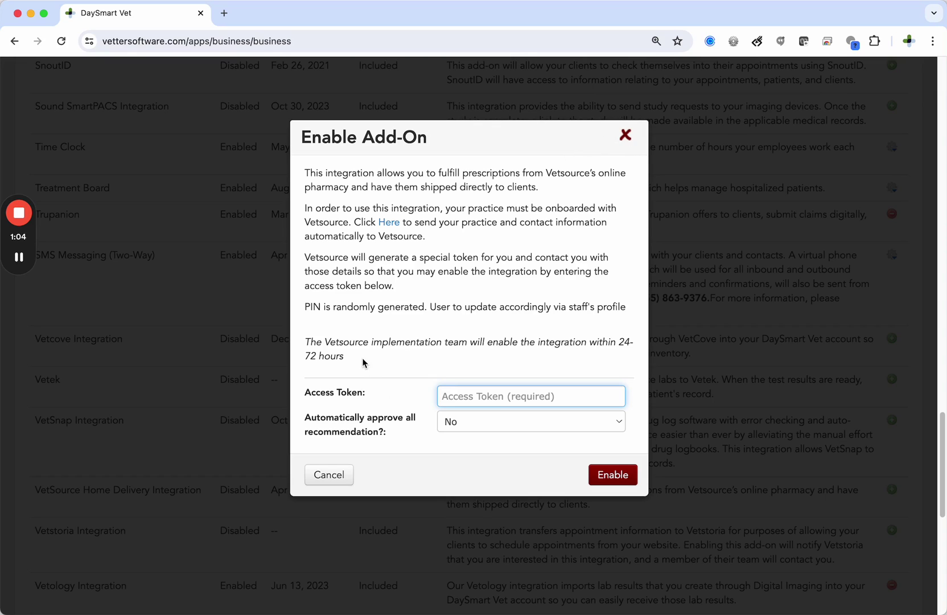
triple_click(314, 348)
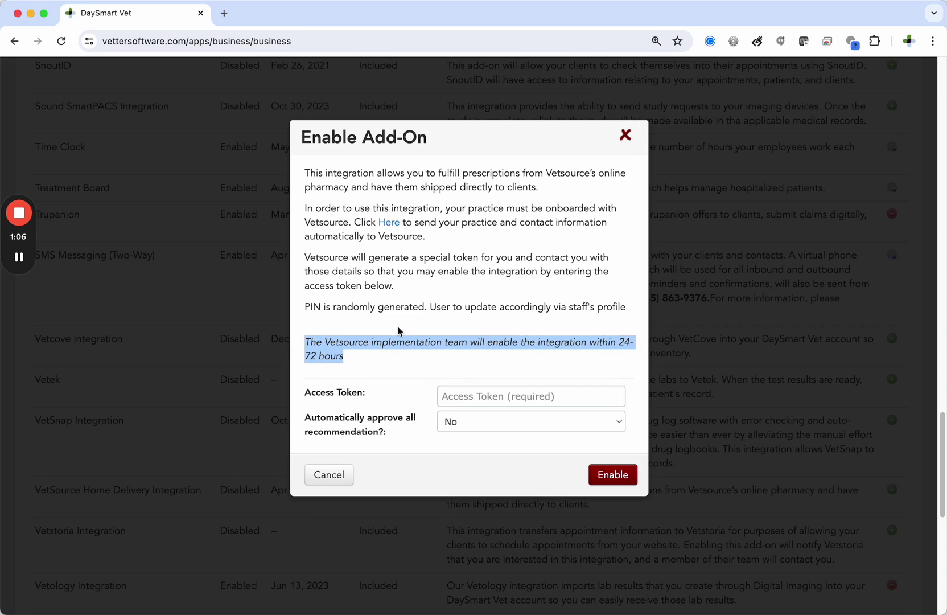